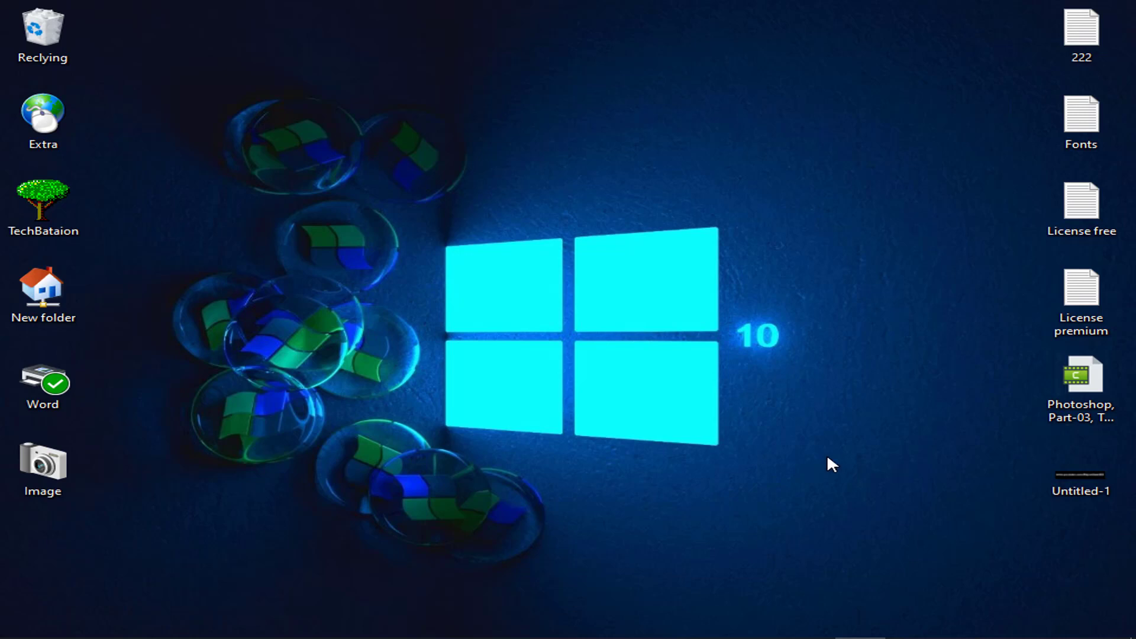
# Refresh the Windows desktop and launch Excel 2013 from its shortcut
pyautogui.rightClick(763, 217)
pyautogui.click(818, 270)
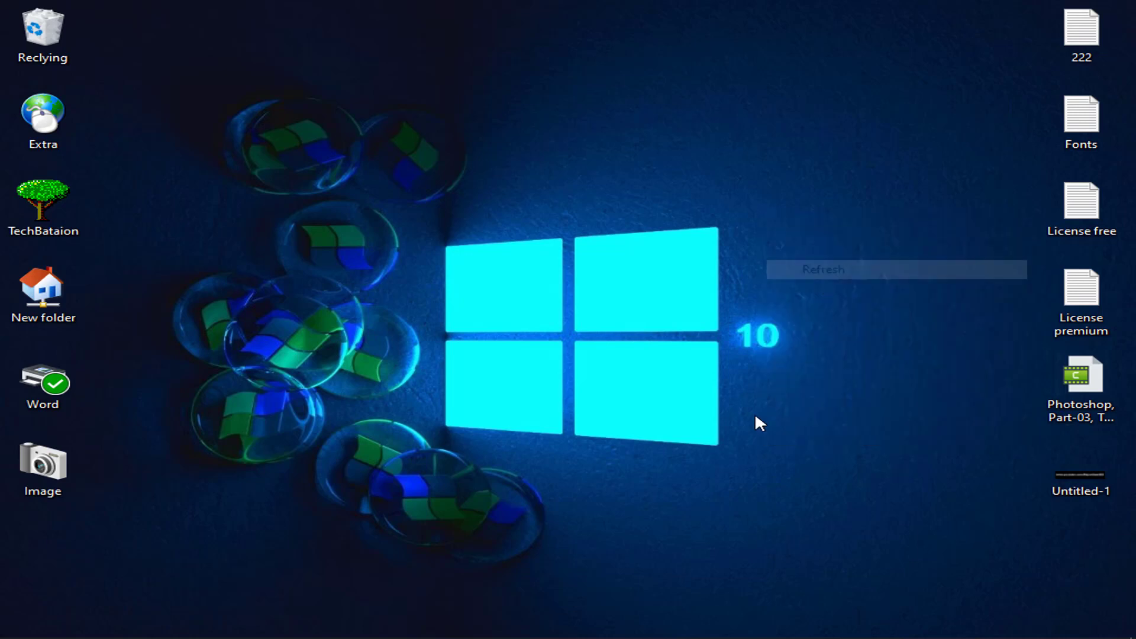
pyautogui.click(450, 630)
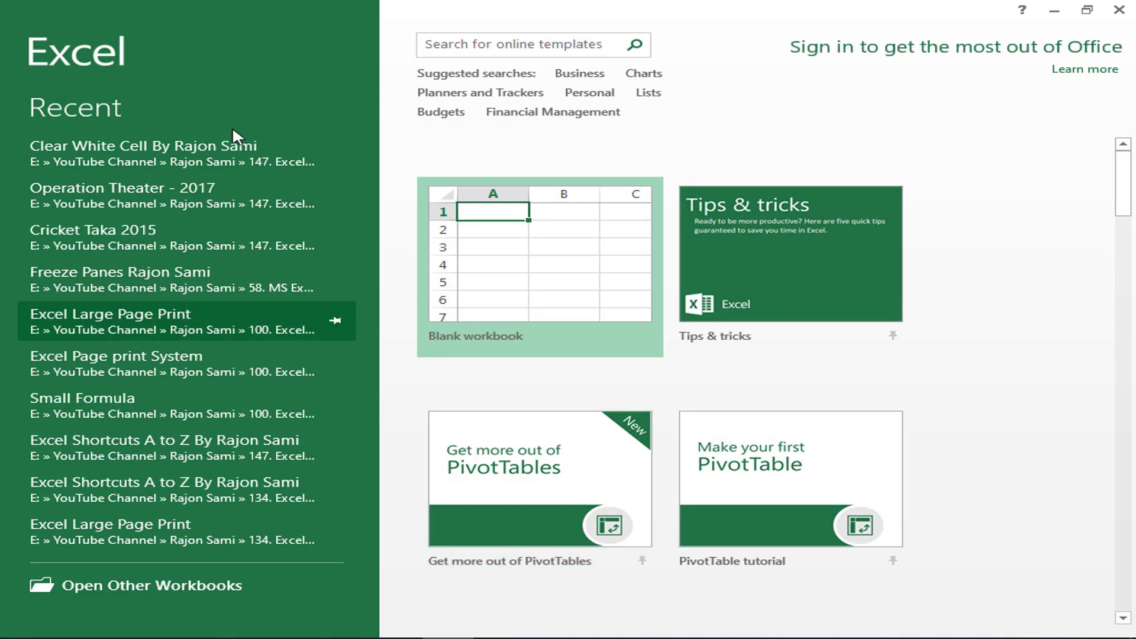
# Open the most recent workbook, go to Sheet1 and select empty cells K3:M7 beside the tables
pyautogui.click(226, 157)
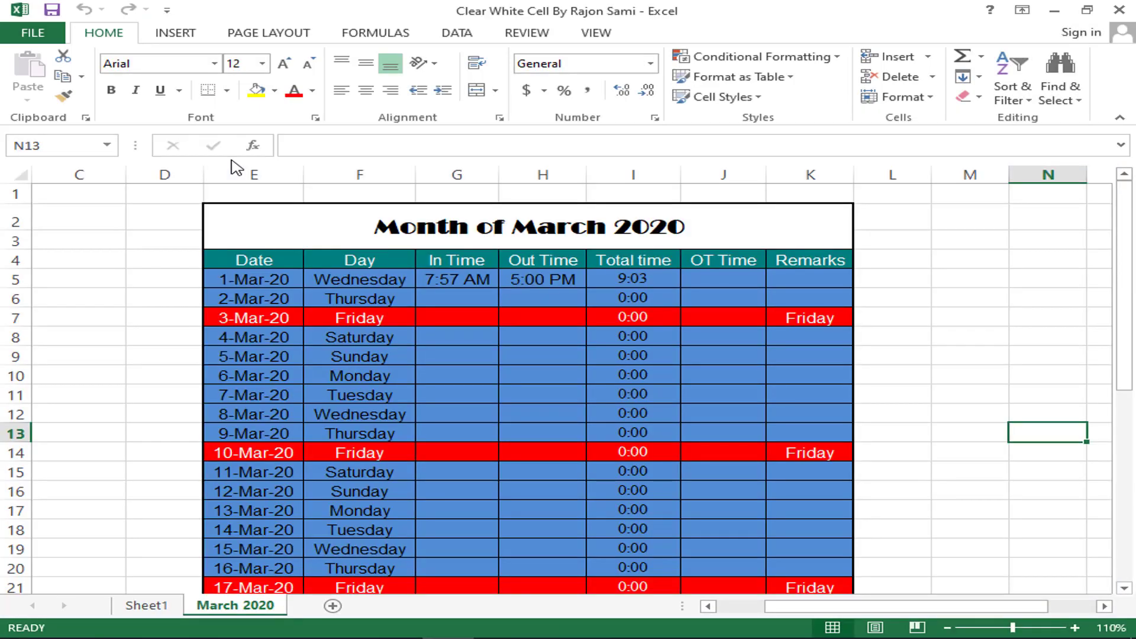
pyautogui.click(159, 607)
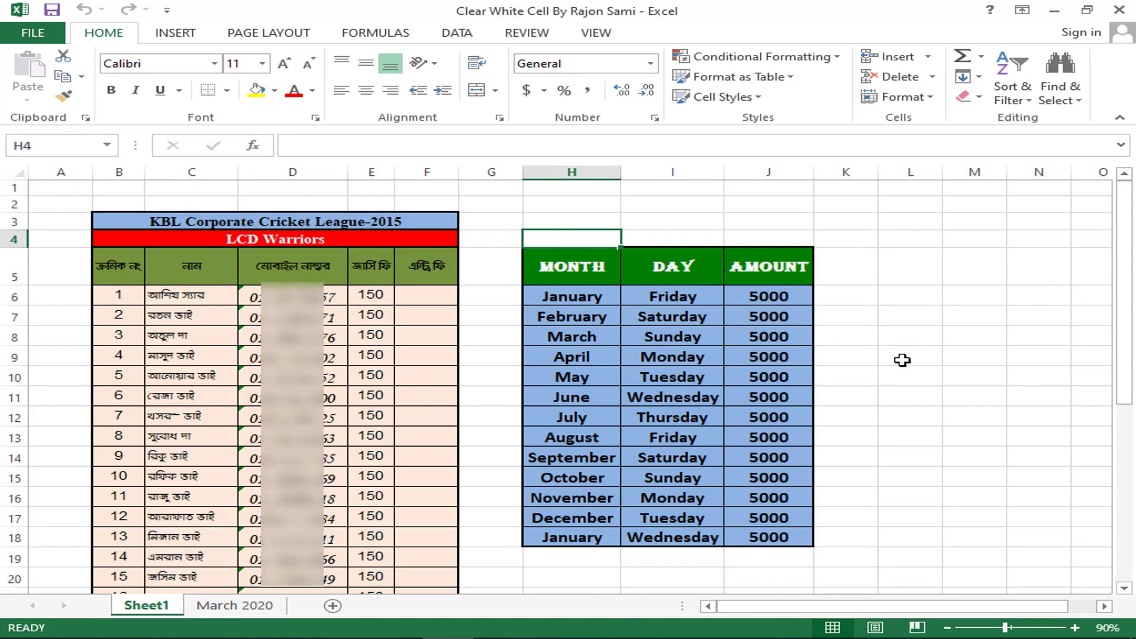
pyautogui.click(971, 312)
pyautogui.moveTo(870, 225); pyautogui.dragTo(966, 311)
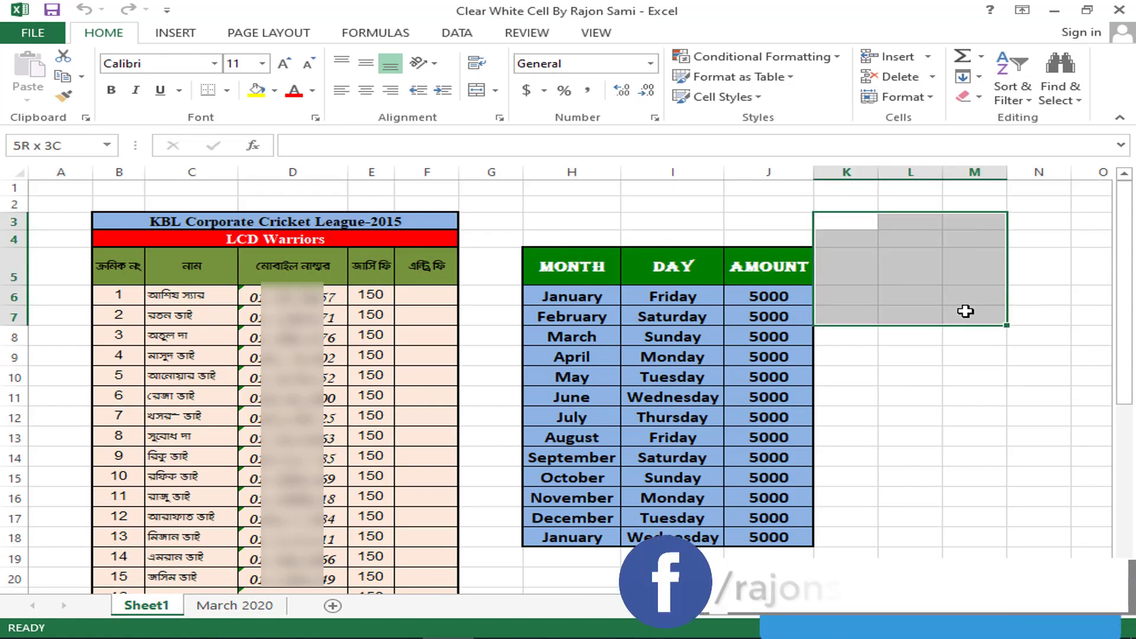
pyautogui.click(965, 311)
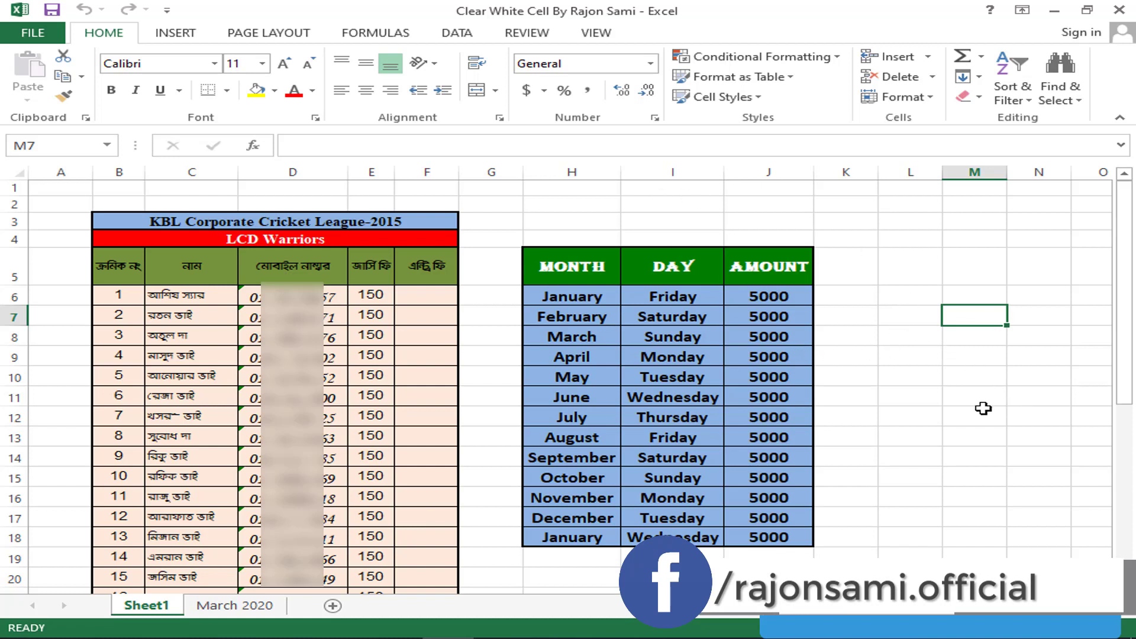
# Turn off Gridlines for Sheet1 so its tables sit on plain white
pyautogui.click(979, 438)
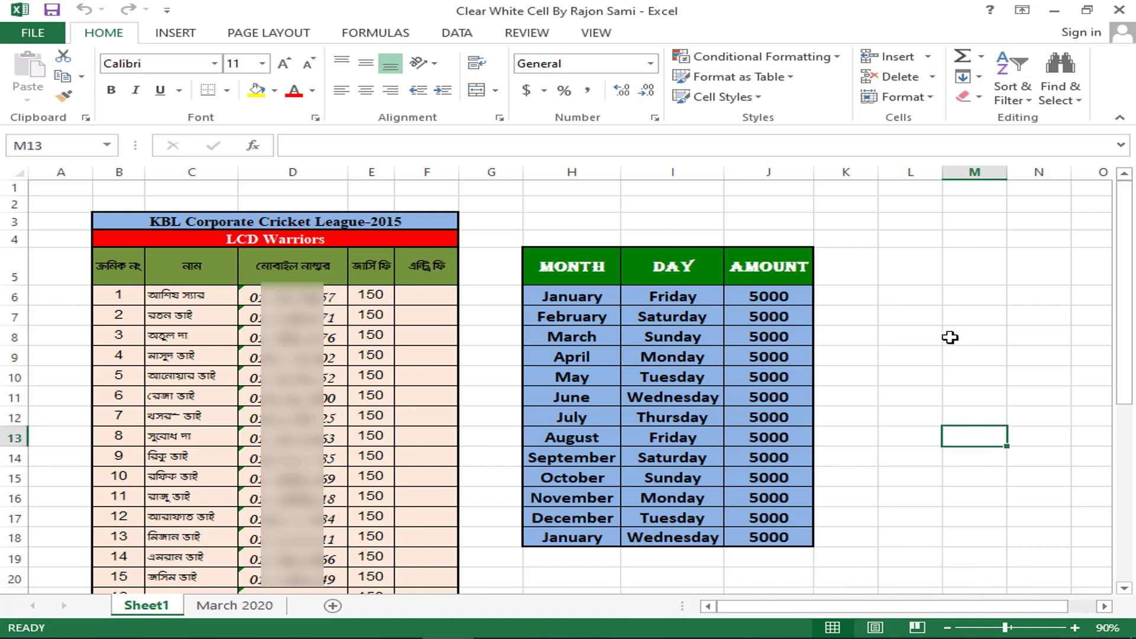
pyautogui.moveTo(880, 256); pyautogui.dragTo(951, 330)
pyautogui.click(977, 375)
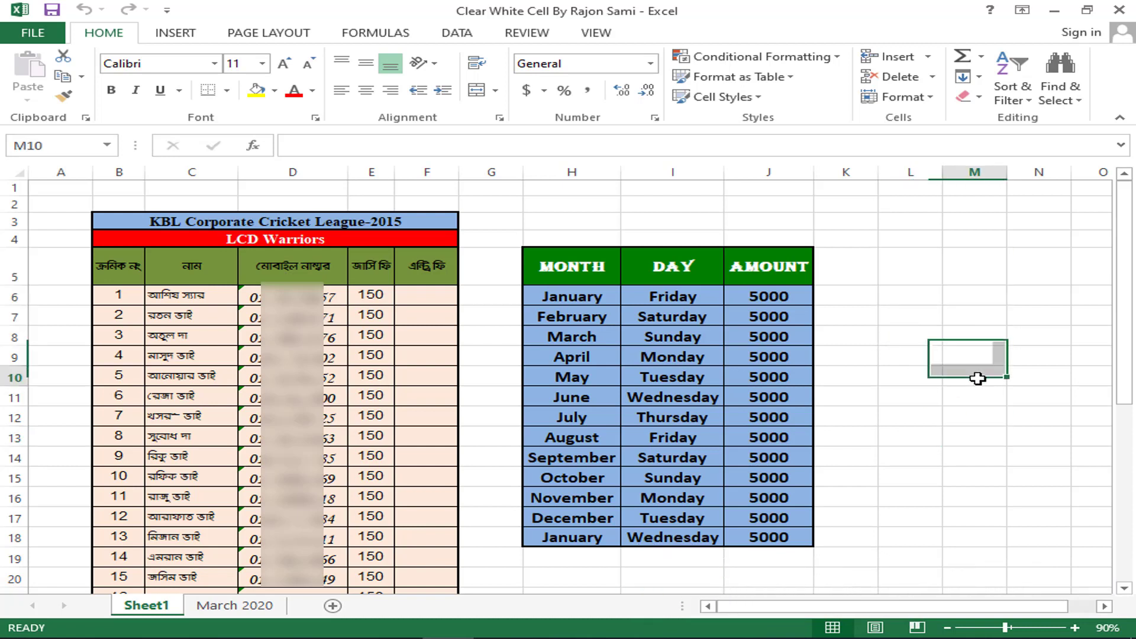
pyautogui.click(596, 33)
pyautogui.click(260, 90)
pyautogui.click(1059, 361)
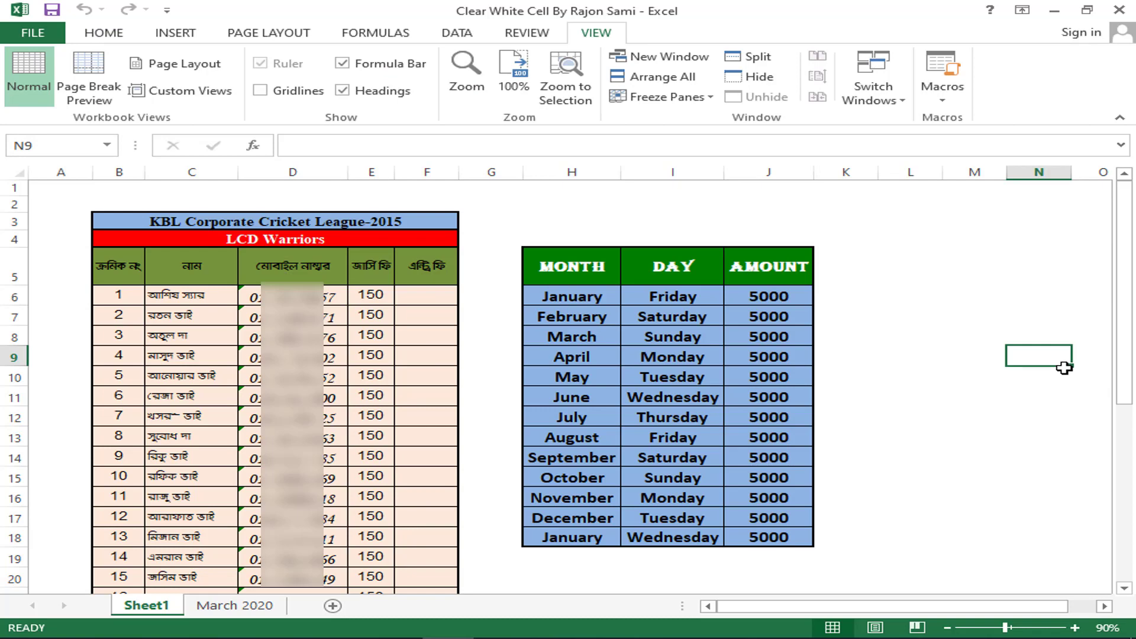
# Turn off Gridlines on the March 2020 sheet, then return to Sheet1 with Ctrl+Page Up
pyautogui.click(243, 605)
pyautogui.click(983, 315)
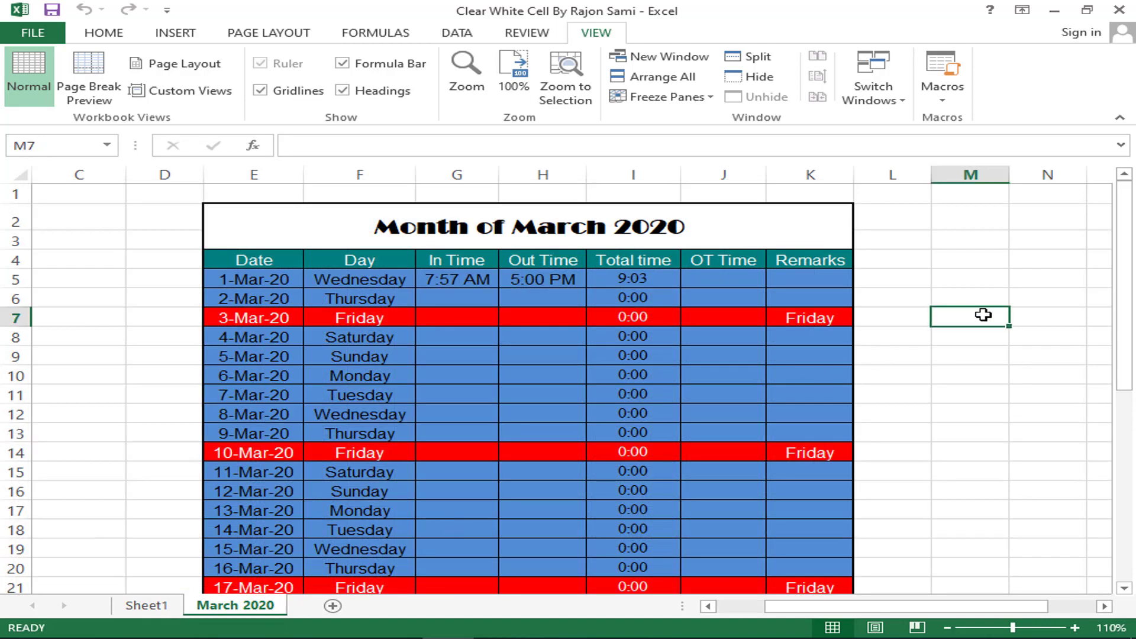
pyautogui.click(259, 91)
pyautogui.click(1047, 278)
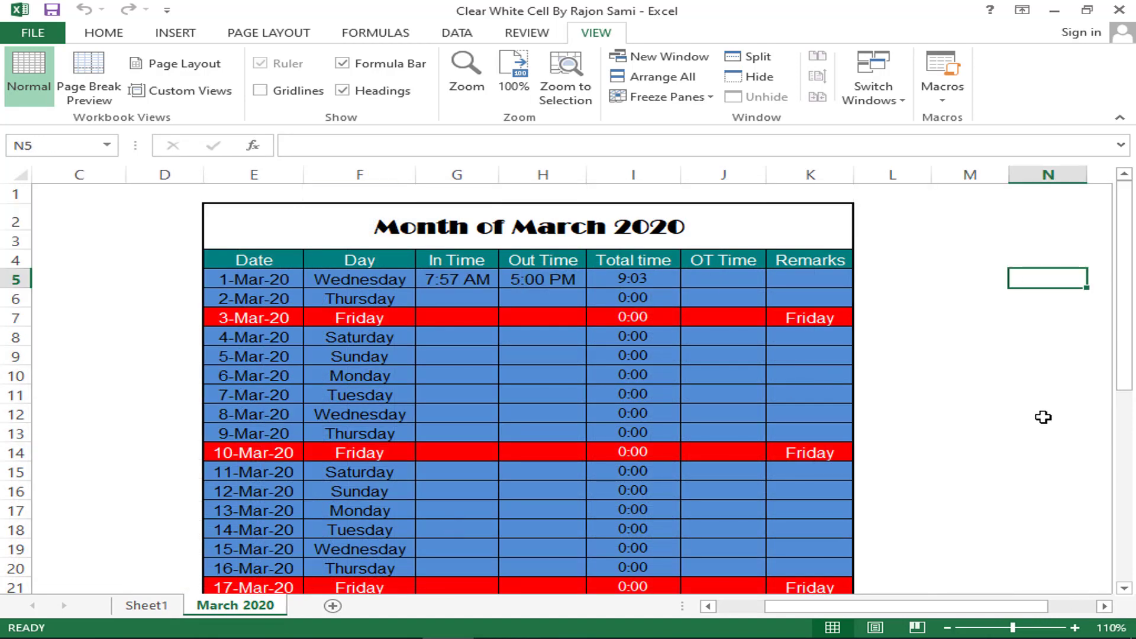
pyautogui.hotkey('ctrl', 'pageup')
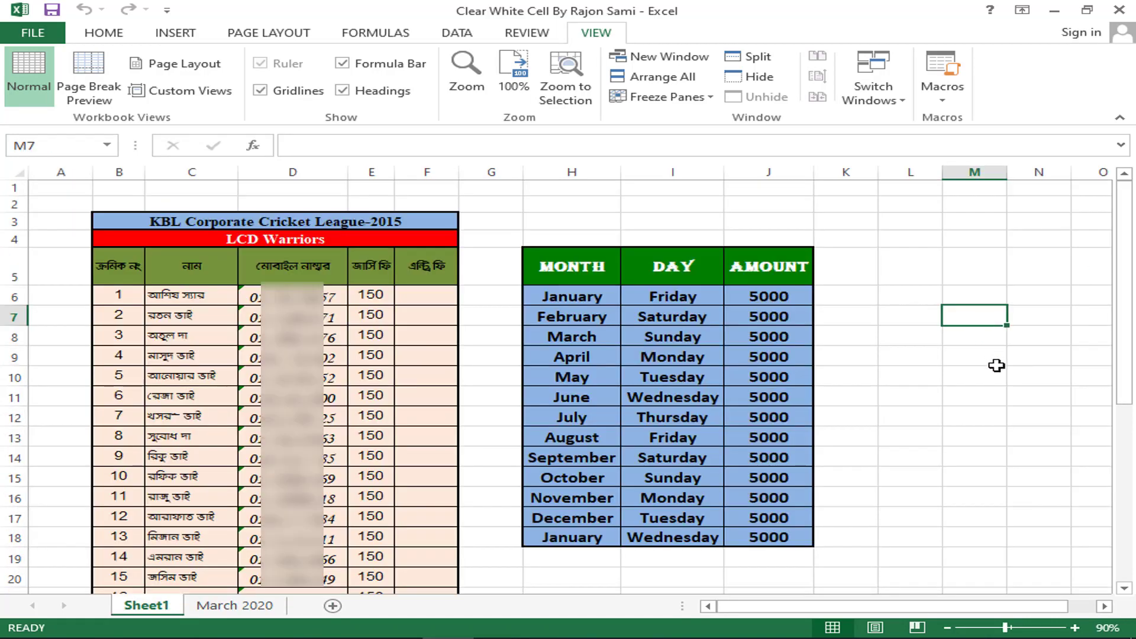
pyautogui.moveTo(908, 269); pyautogui.dragTo(974, 316)
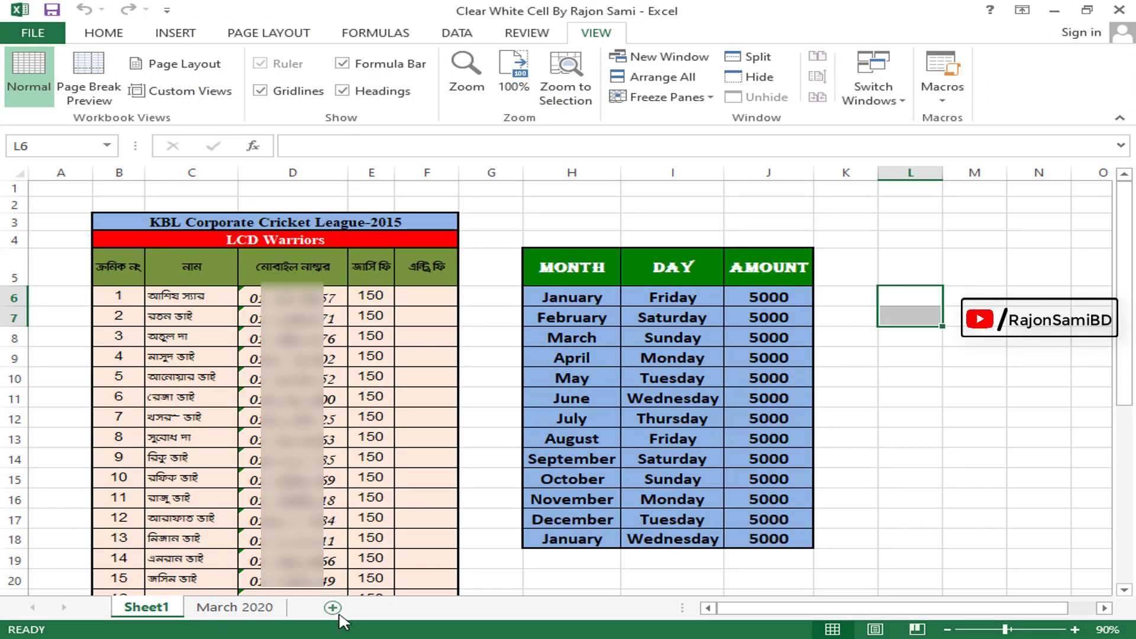
pyautogui.click(333, 608)
pyautogui.moveTo(343, 282); pyautogui.dragTo(753, 454)
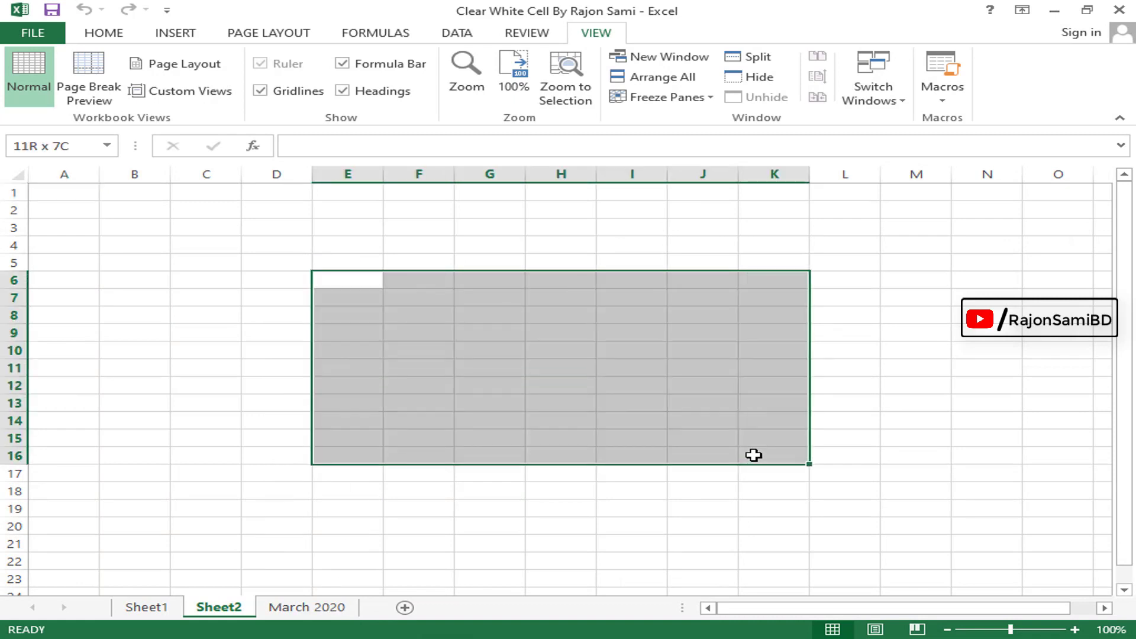
pyautogui.click(632, 438)
pyautogui.click(210, 266)
pyautogui.click(207, 297)
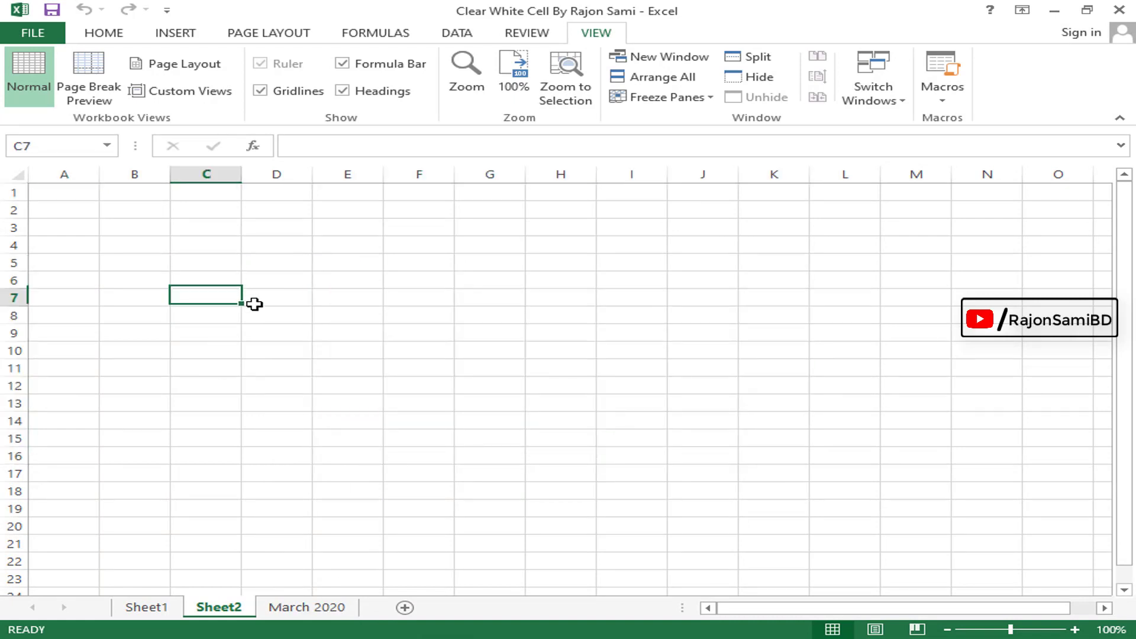
pyautogui.click(349, 333)
pyautogui.click(487, 388)
pyautogui.click(580, 398)
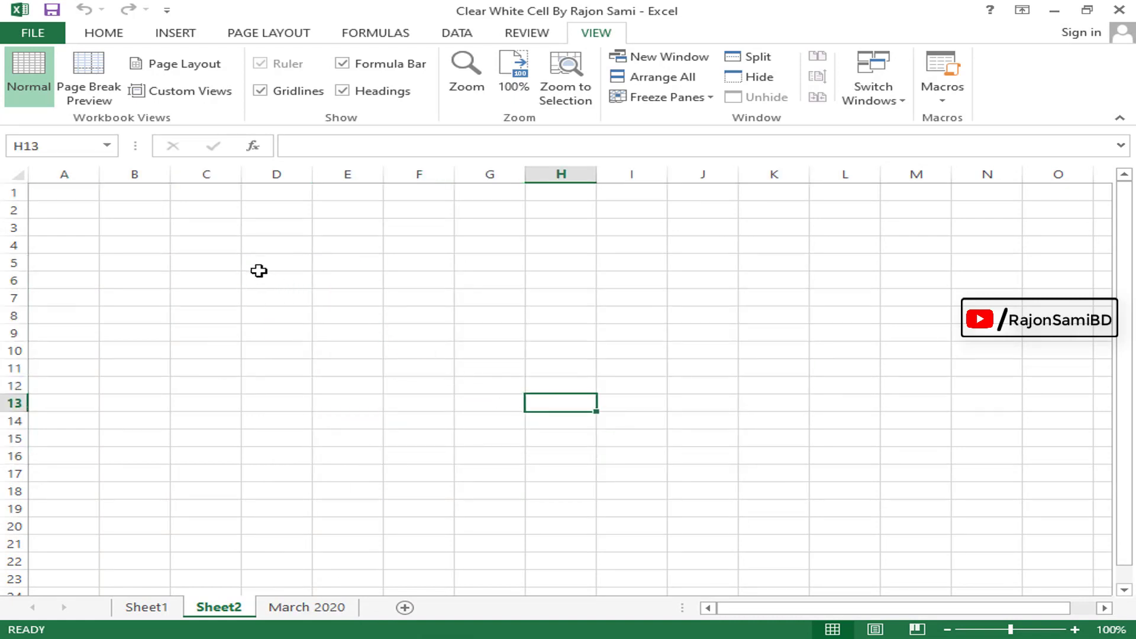
pyautogui.click(269, 264)
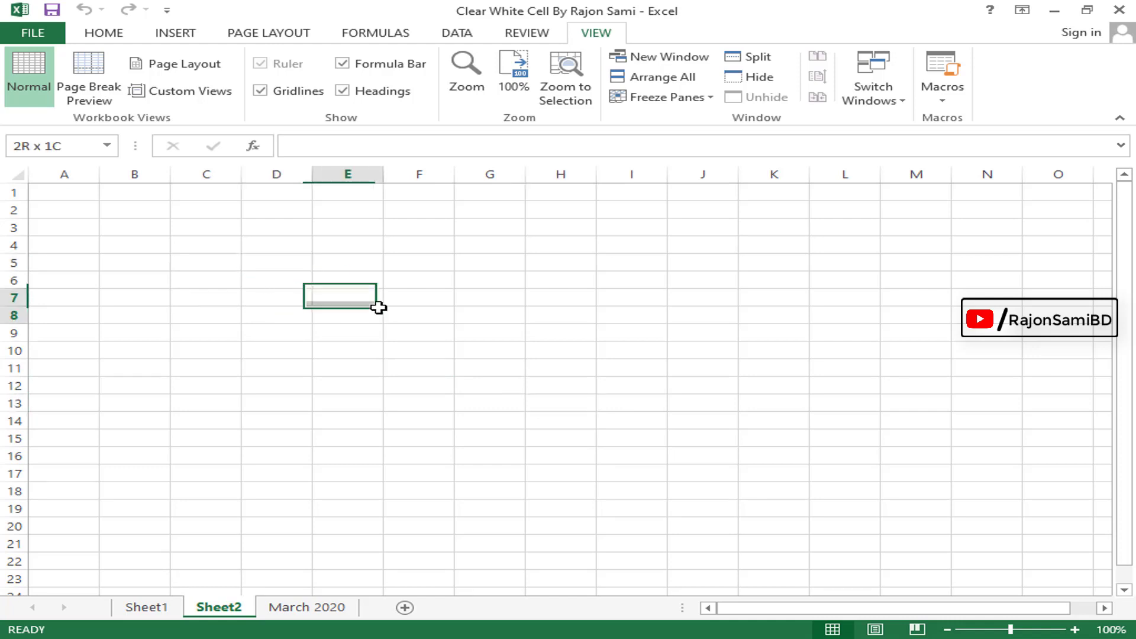
pyautogui.moveTo(249, 261); pyautogui.dragTo(864, 491)
pyautogui.click(499, 372)
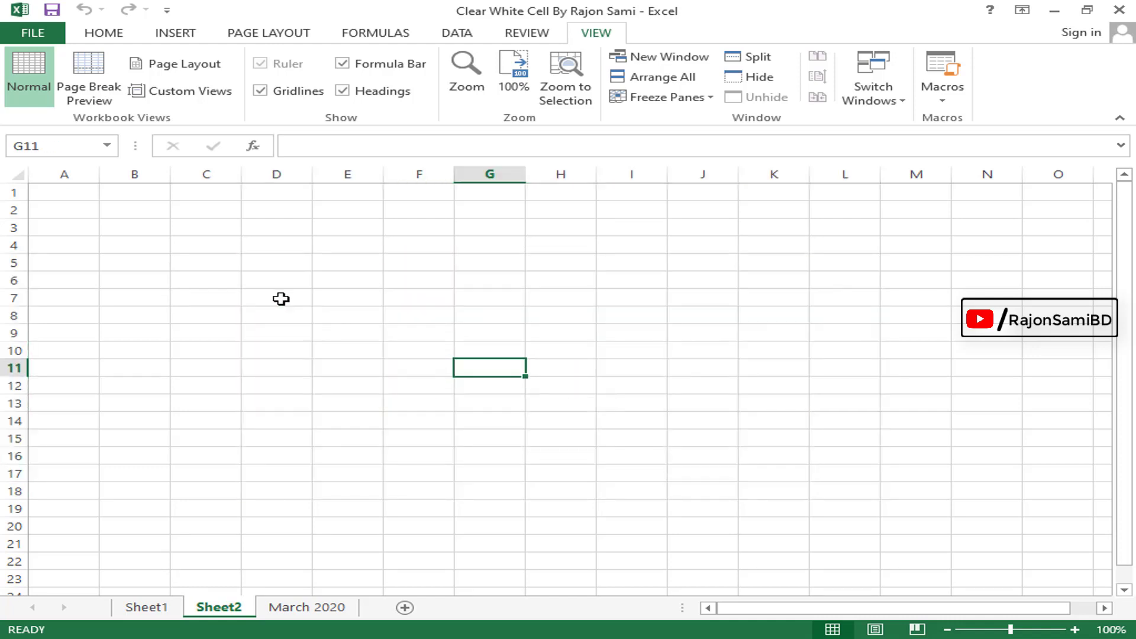
pyautogui.moveTo(243, 268); pyautogui.dragTo(745, 453)
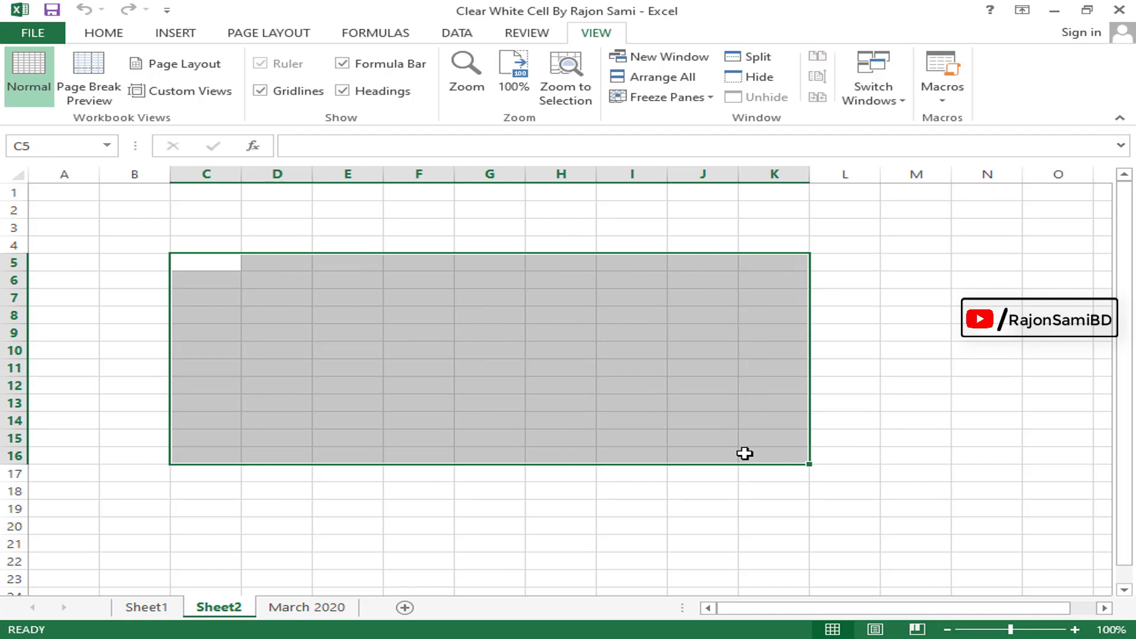
pyautogui.click(364, 382)
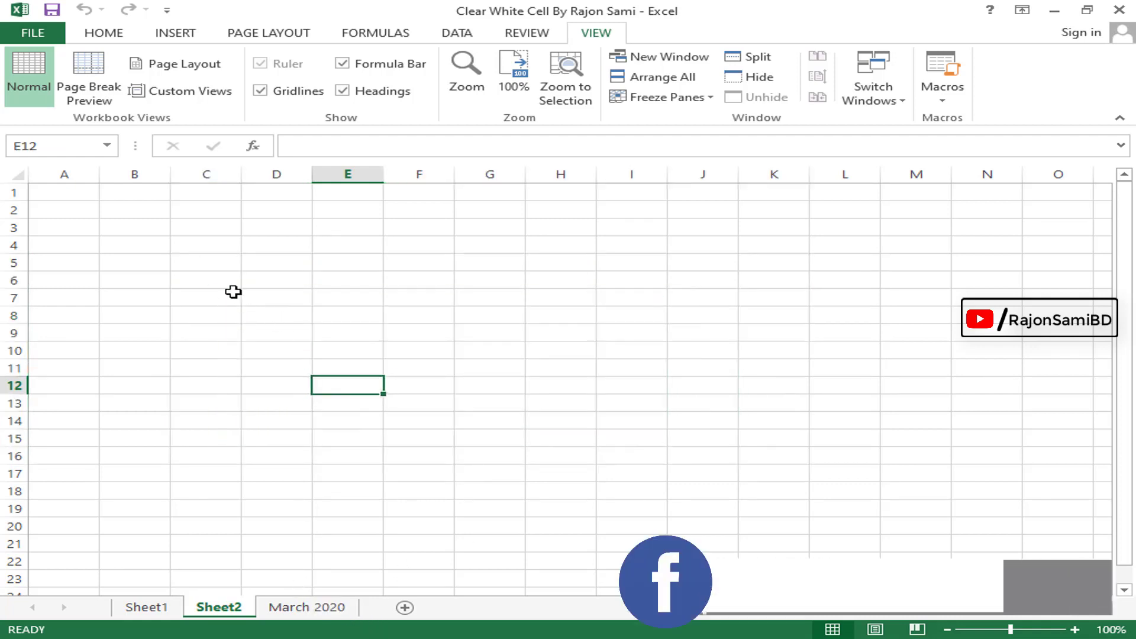
pyautogui.moveTo(215, 263)
pyautogui.mouseDown()
pyautogui.moveTo(839, 514)
pyautogui.moveTo(779, 505)
pyautogui.mouseUp()
pyautogui.click(561, 417)
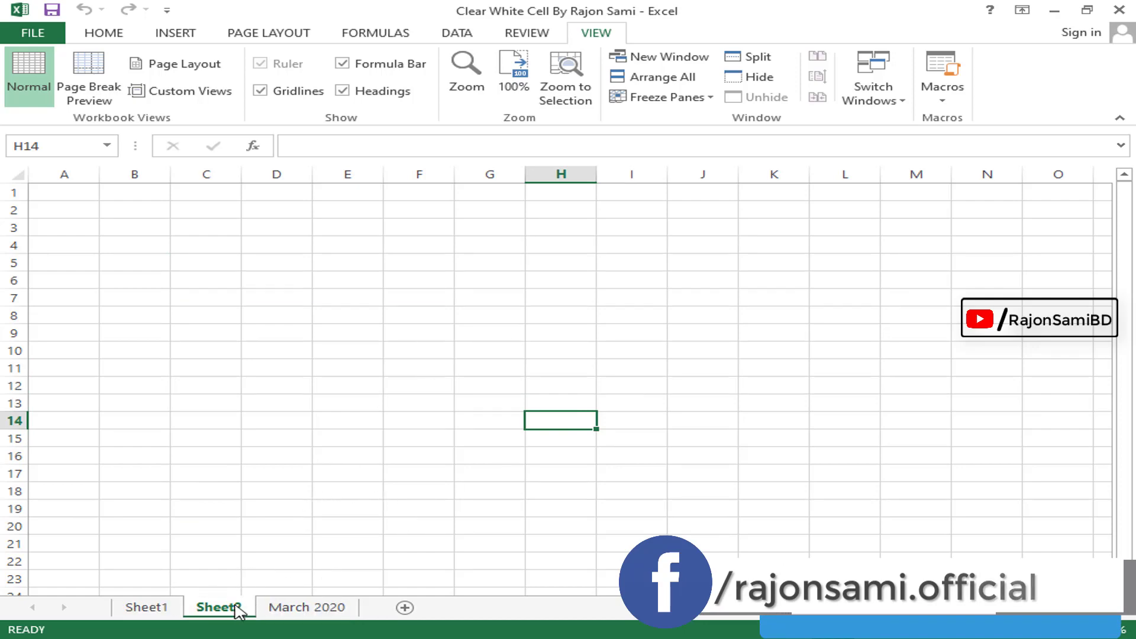
pyautogui.rightClick(230, 608)
pyautogui.click(315, 419)
pyautogui.click(147, 607)
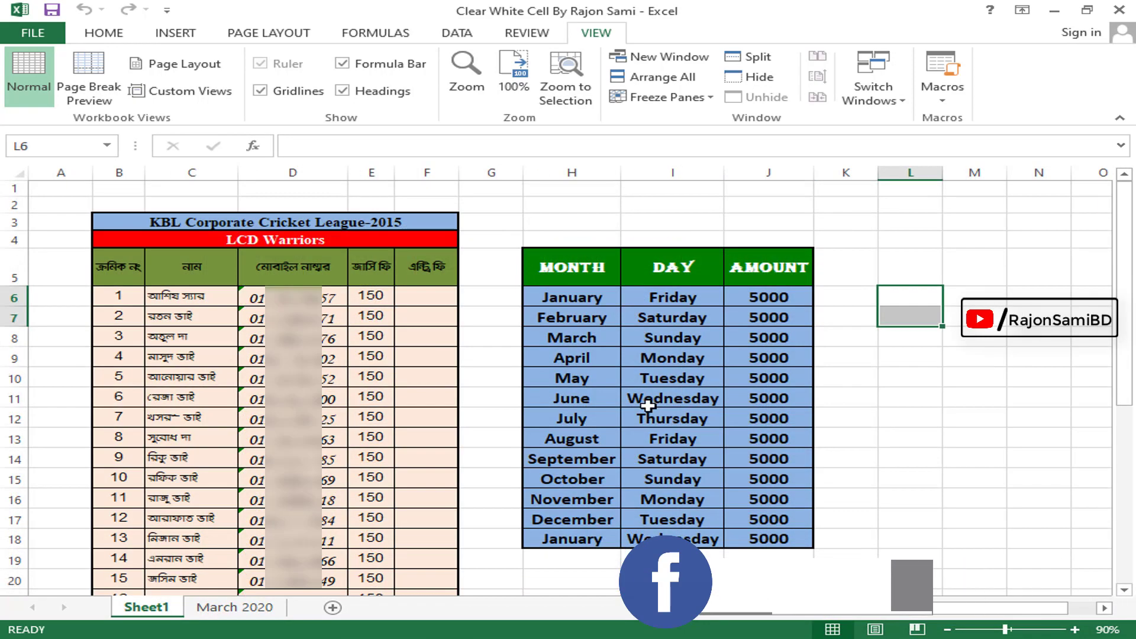
pyautogui.click(971, 337)
pyautogui.click(908, 337)
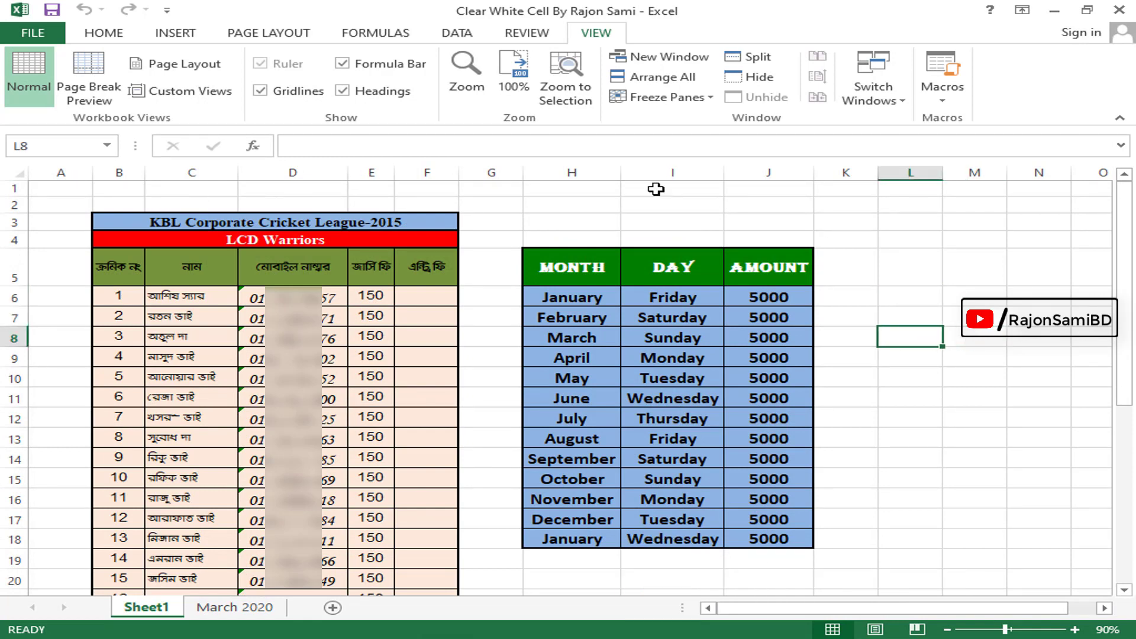
pyautogui.moveTo(902, 226); pyautogui.dragTo(1030, 514)
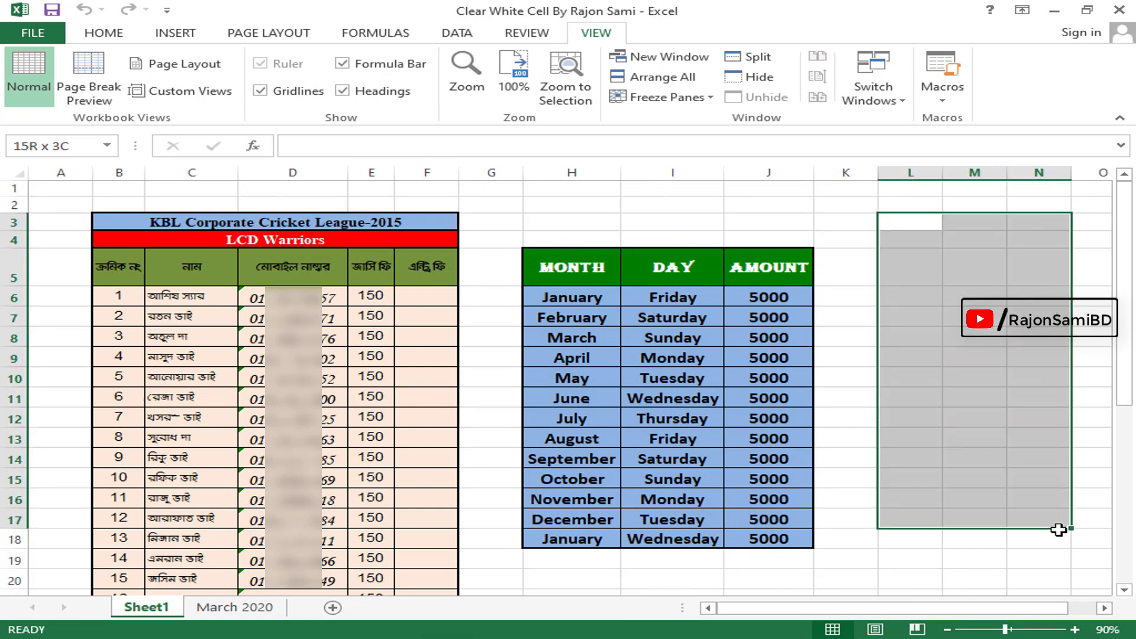
pyautogui.click(64, 204)
pyautogui.click(946, 285)
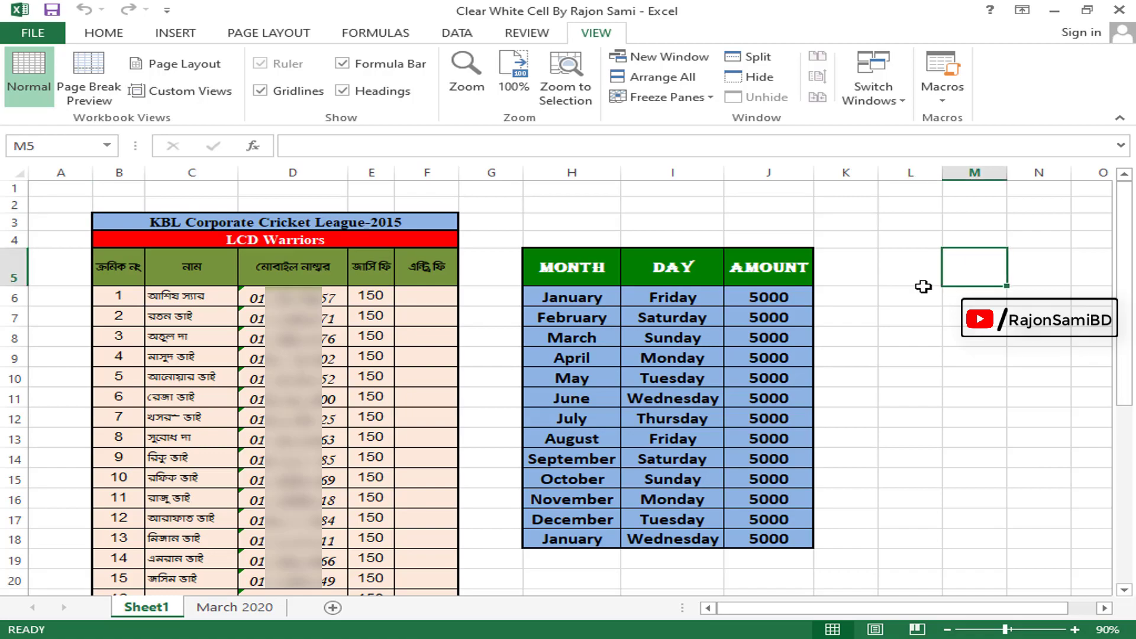
pyautogui.click(500, 205)
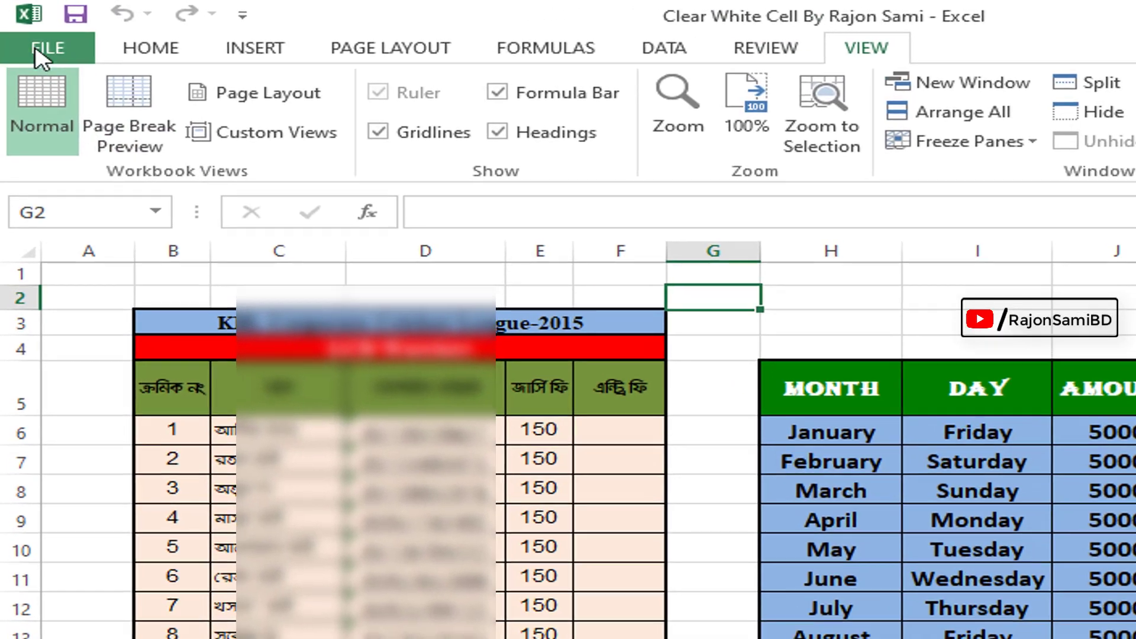
pyautogui.click(33, 33)
pyautogui.click(59, 337)
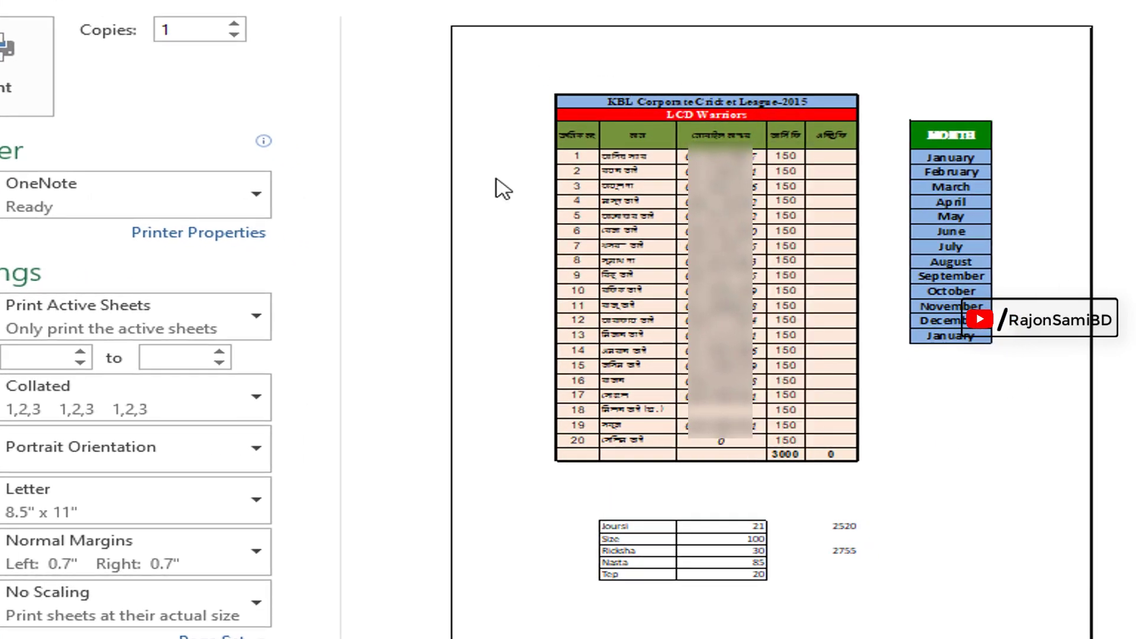
pyautogui.click(996, 222)
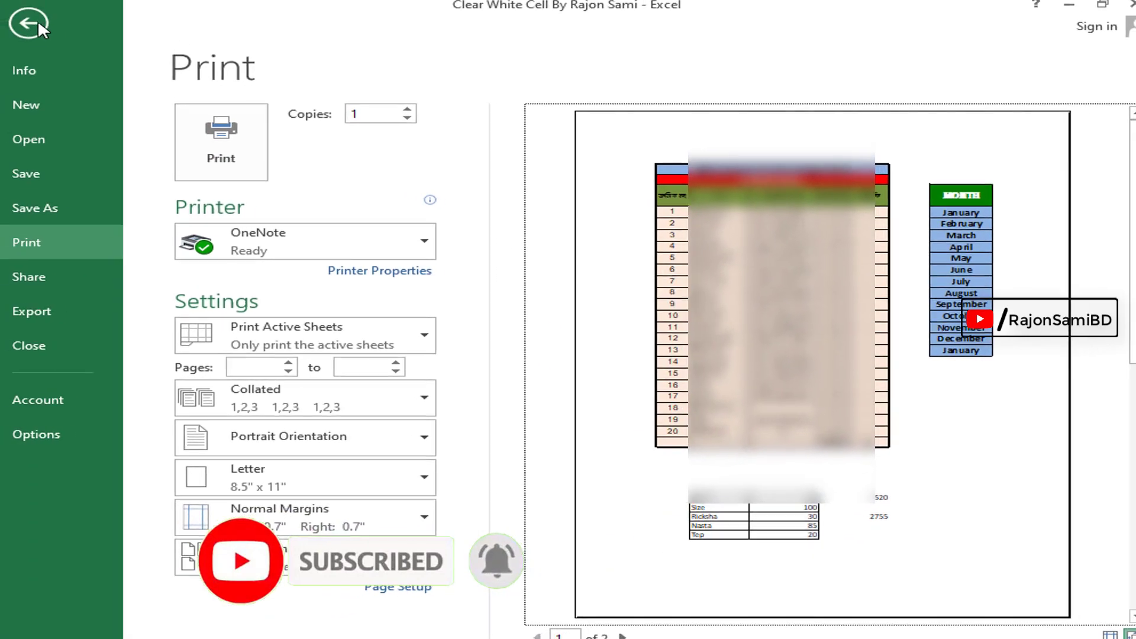
pyautogui.click(39, 26)
pyautogui.click(935, 260)
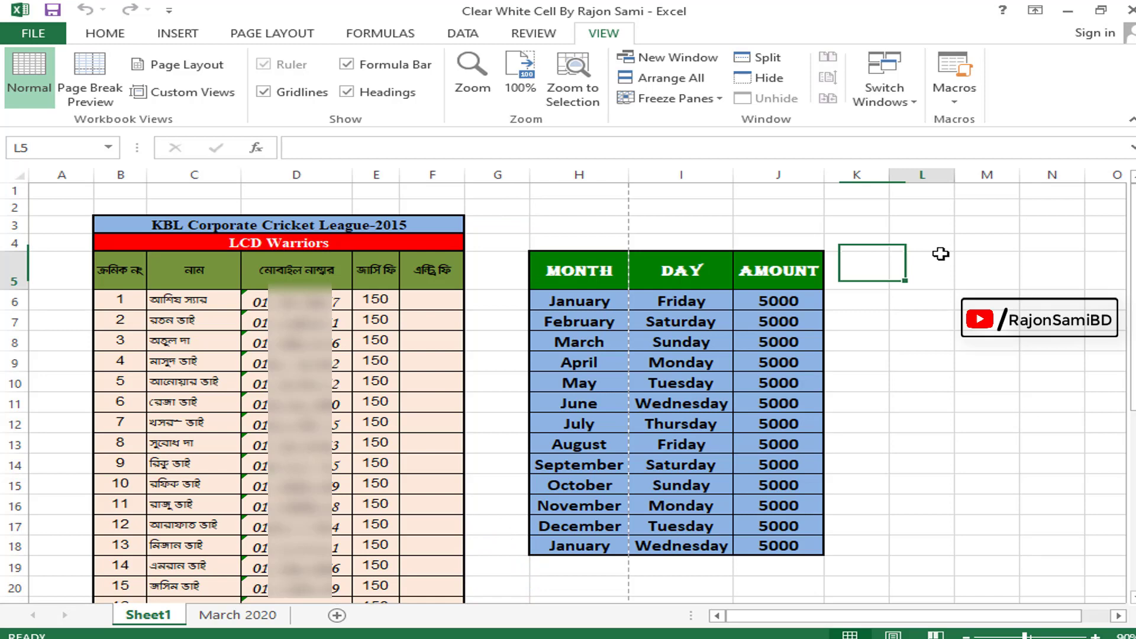
pyautogui.click(914, 478)
pyautogui.click(960, 319)
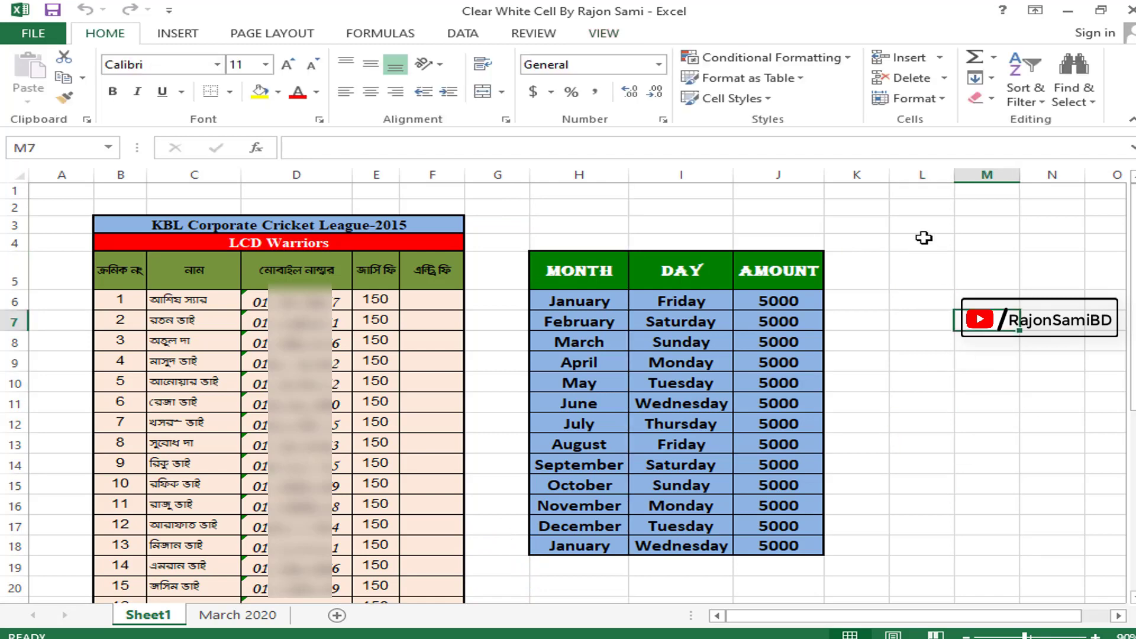
pyautogui.click(856, 174)
pyautogui.moveTo(971, 251); pyautogui.dragTo(960, 285)
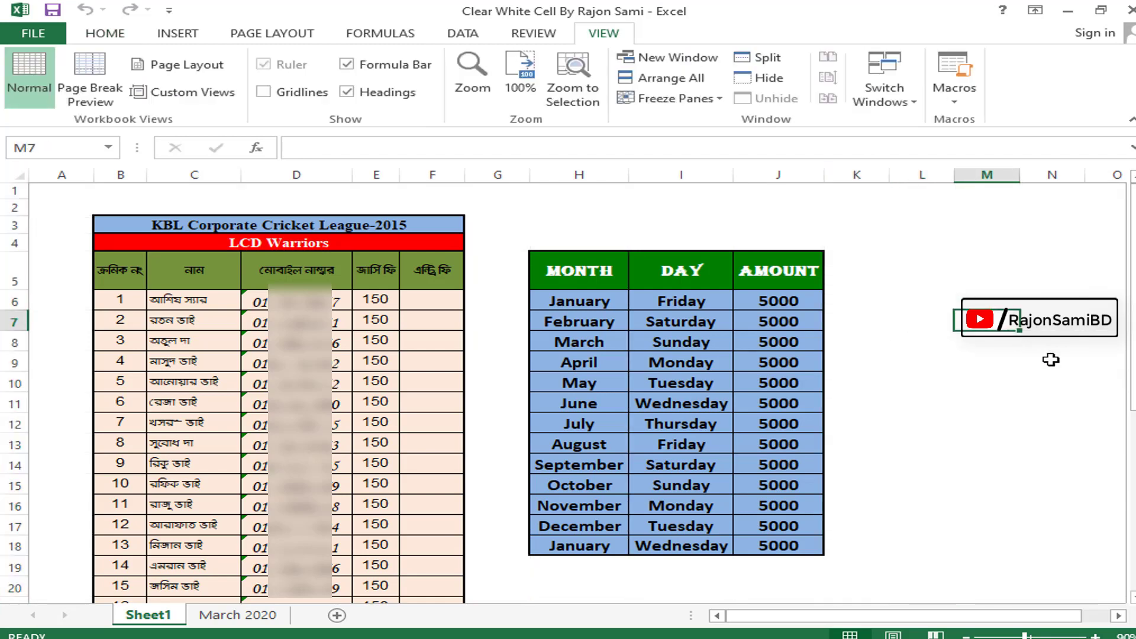
pyautogui.press('Down')
pyautogui.press('Down')
pyautogui.press('Down')
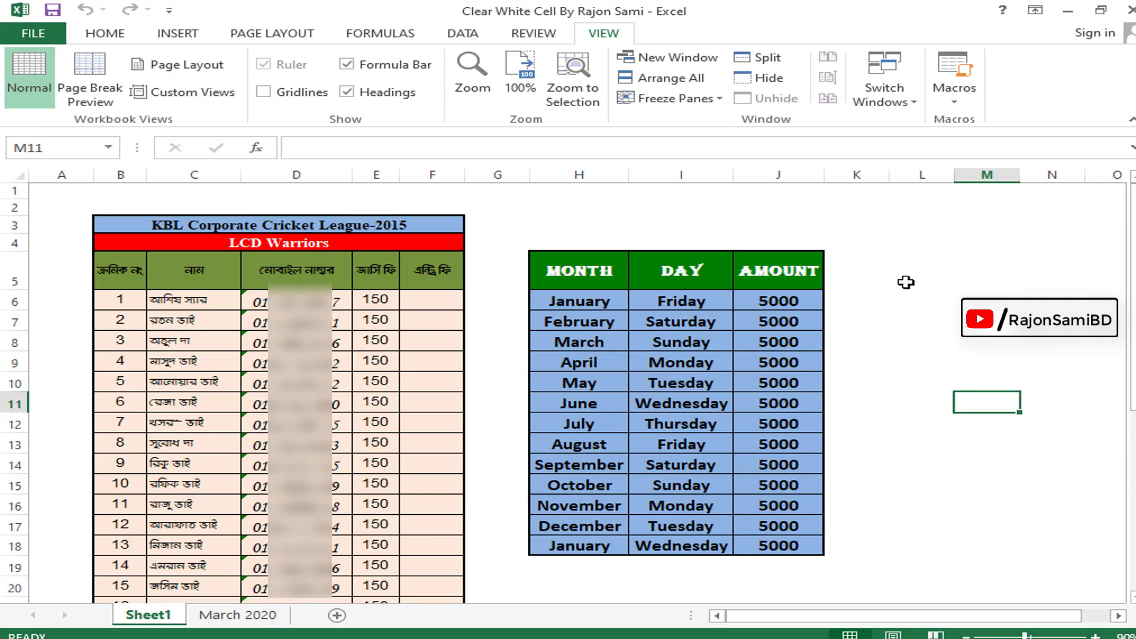
pyautogui.moveTo(895, 240); pyautogui.dragTo(969, 395)
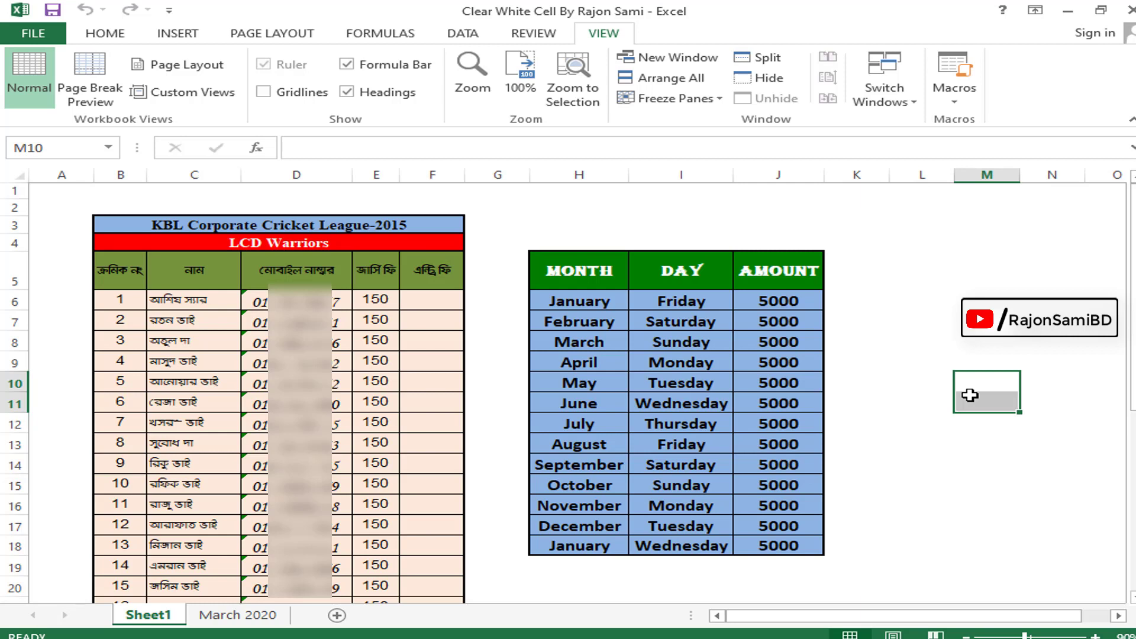
pyautogui.click(903, 472)
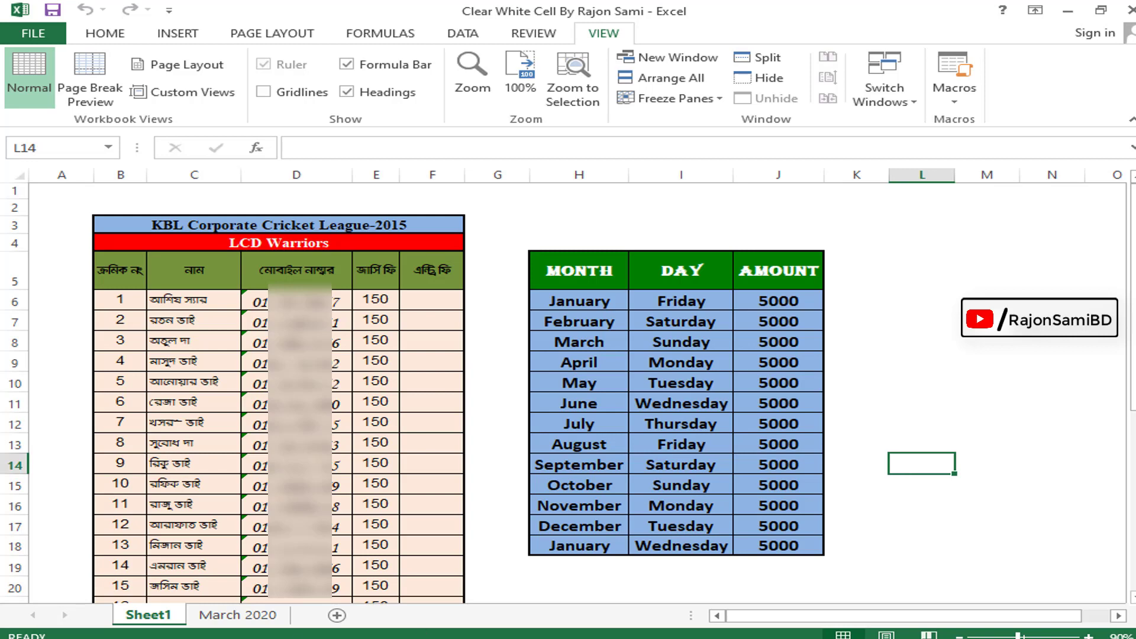
pyautogui.click(260, 618)
pyautogui.click(1027, 320)
pyautogui.click(1057, 419)
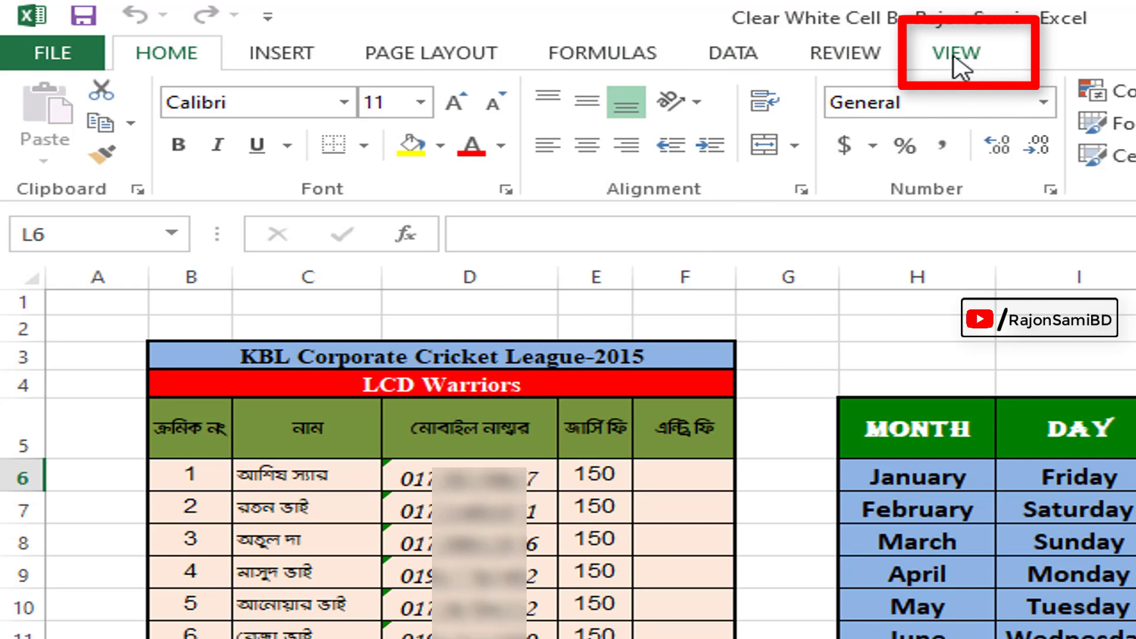
# Switch to the View ribbon to reach the Show group's Gridlines option
pyautogui.click(955, 61)
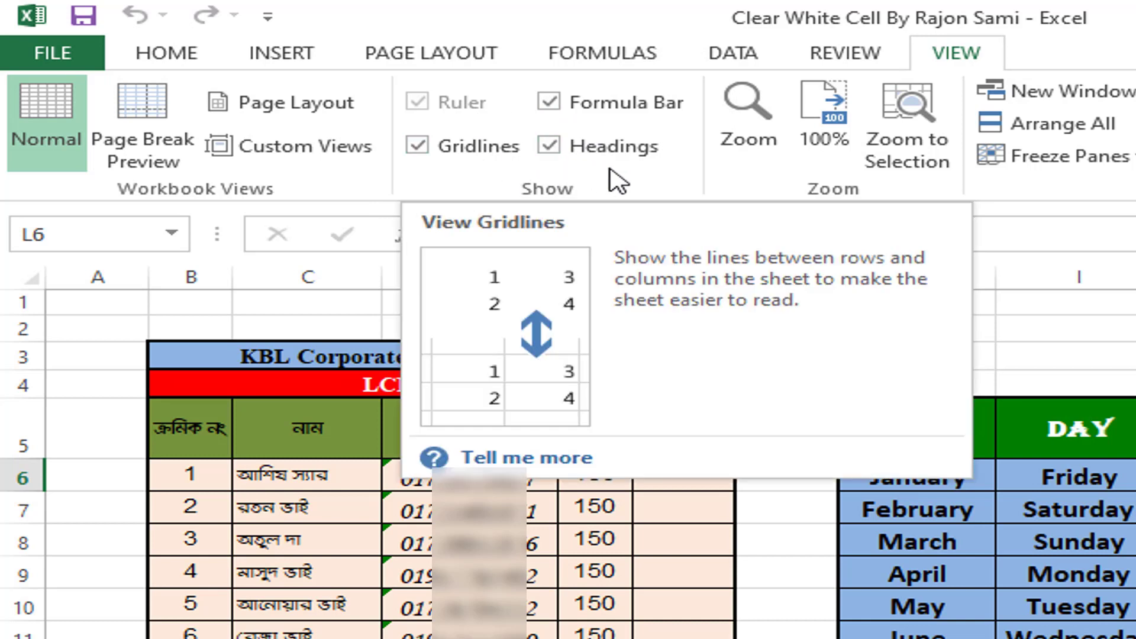
pyautogui.click(418, 147)
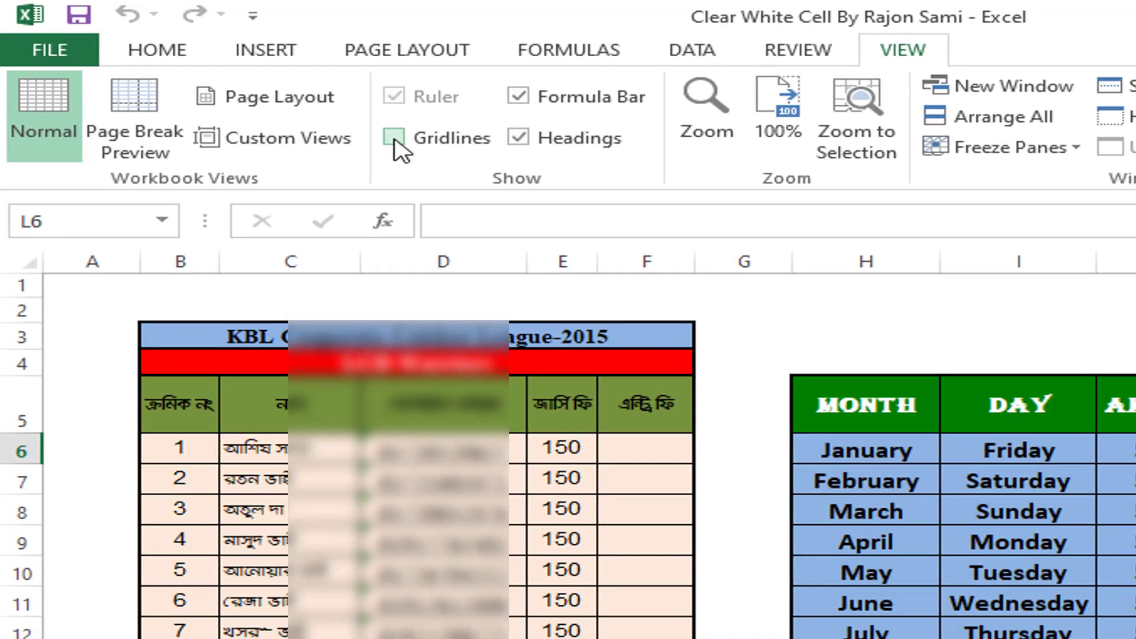
pyautogui.click(1000, 438)
pyautogui.moveTo(965, 243); pyautogui.dragTo(1103, 343)
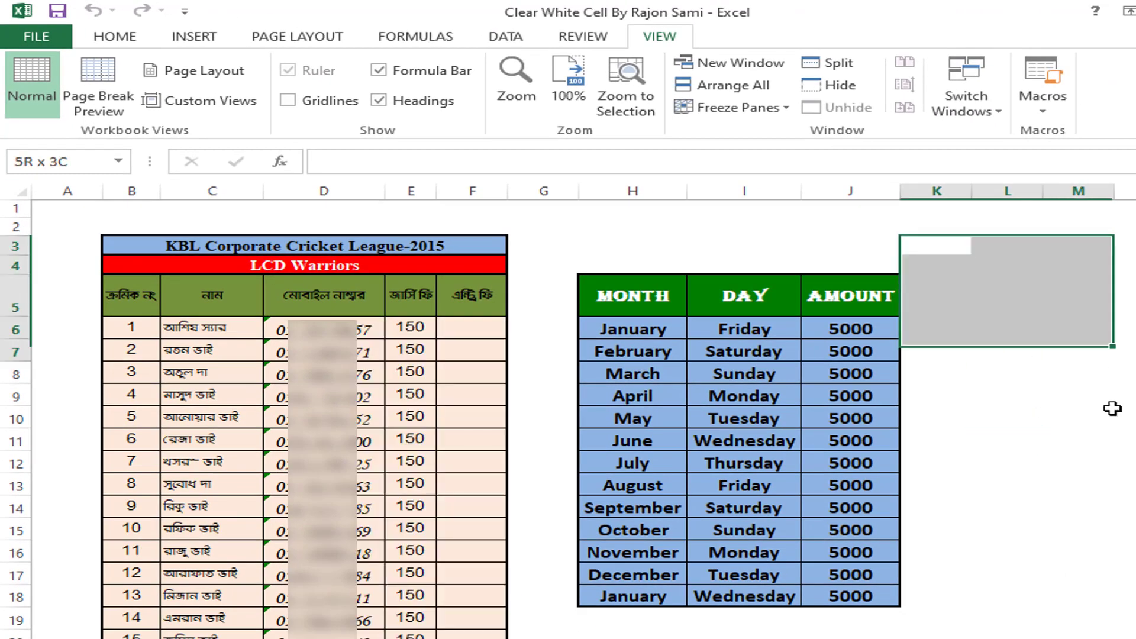
pyautogui.moveTo(1113, 408); pyautogui.dragTo(1129, 598)
pyautogui.moveTo(67, 246); pyautogui.dragTo(70, 393)
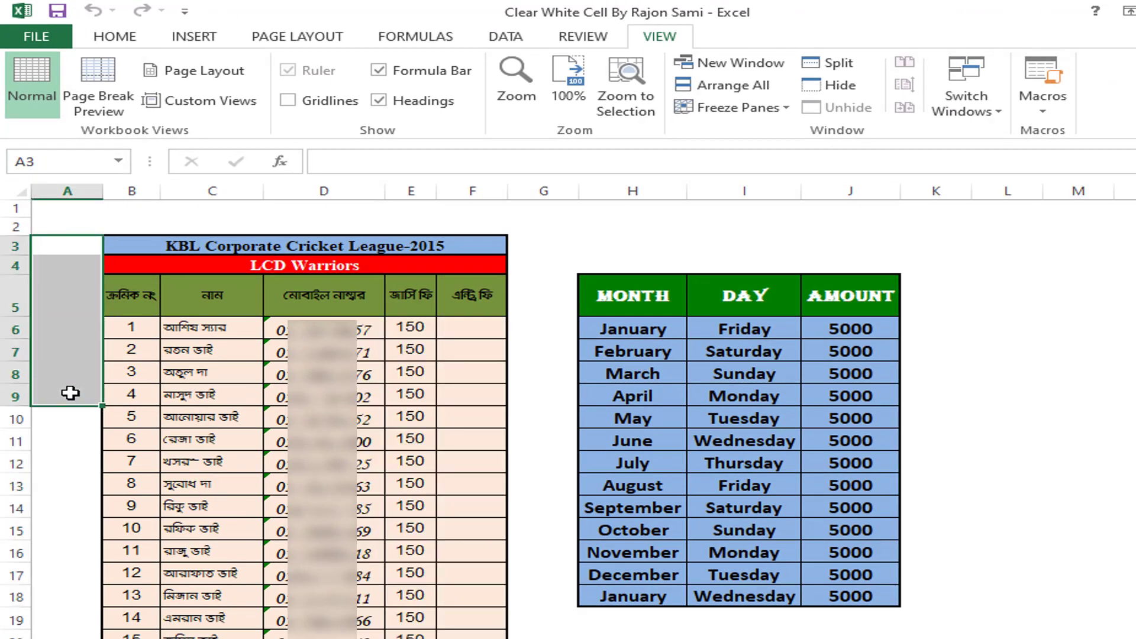
pyautogui.click(70, 393)
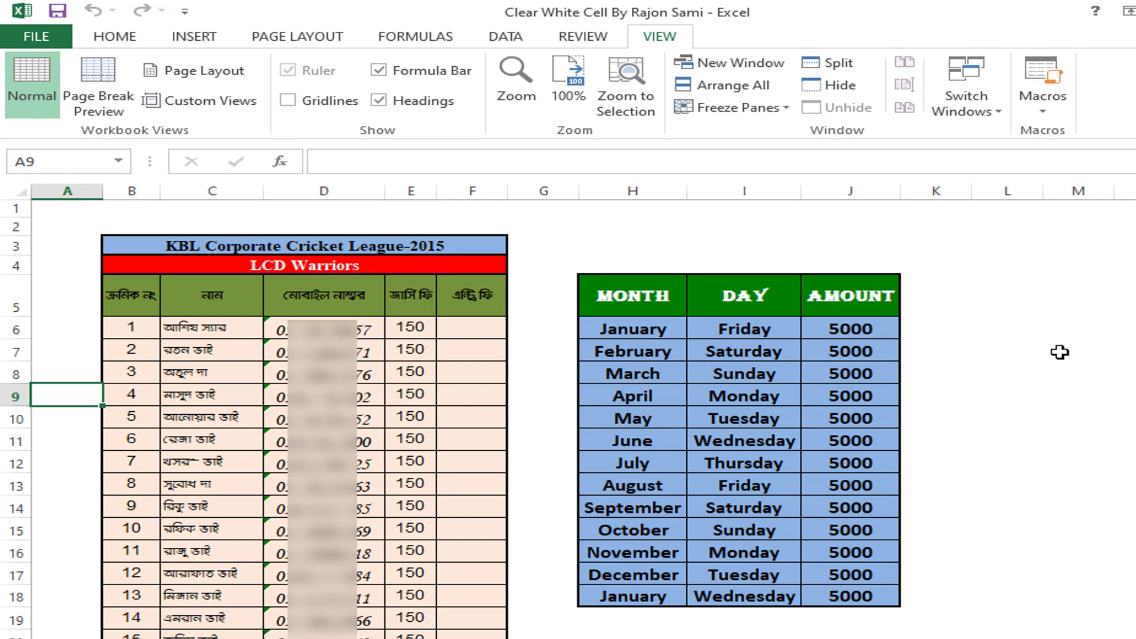
pyautogui.click(289, 100)
pyautogui.click(1122, 395)
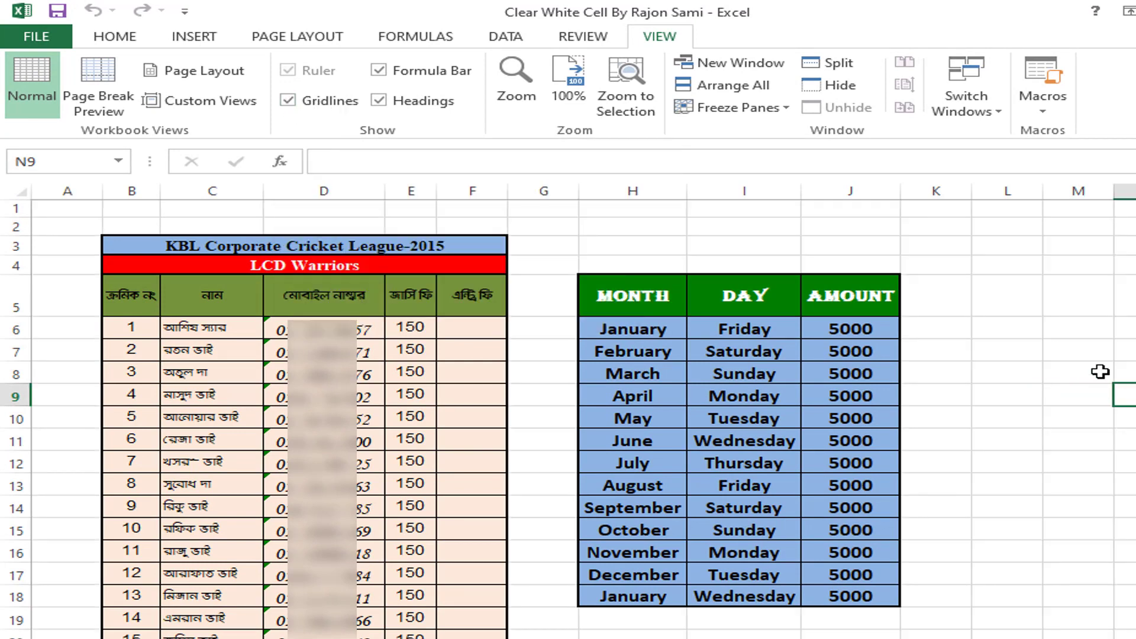
pyautogui.click(1100, 296)
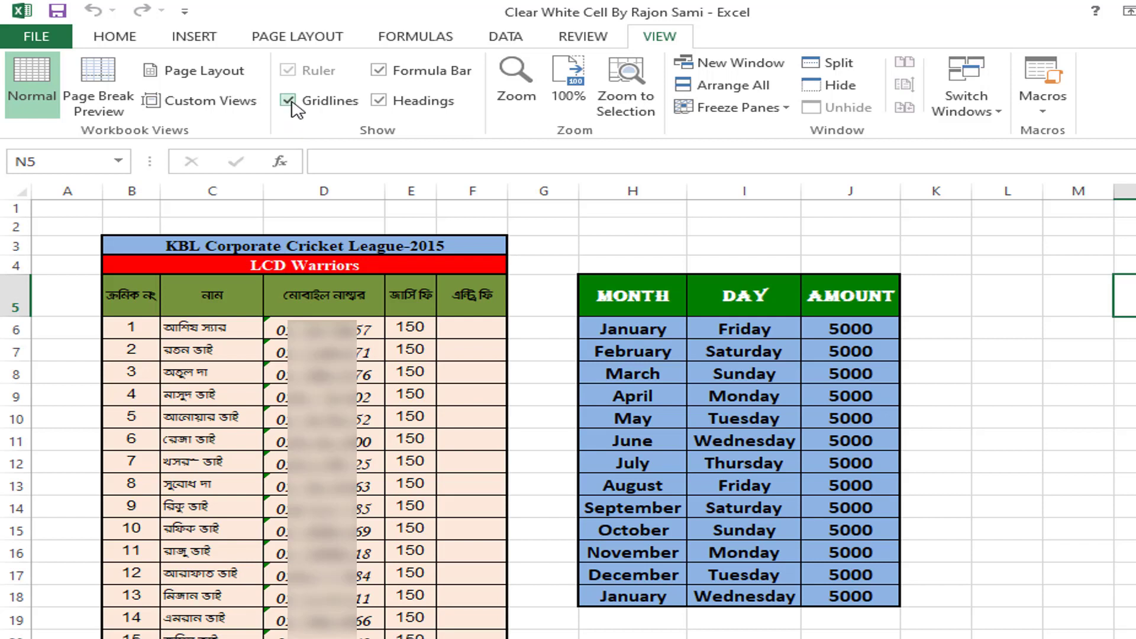
# Turn off Gridlines on Sheet1 and on the March 2020 sheet
pyautogui.click(288, 101)
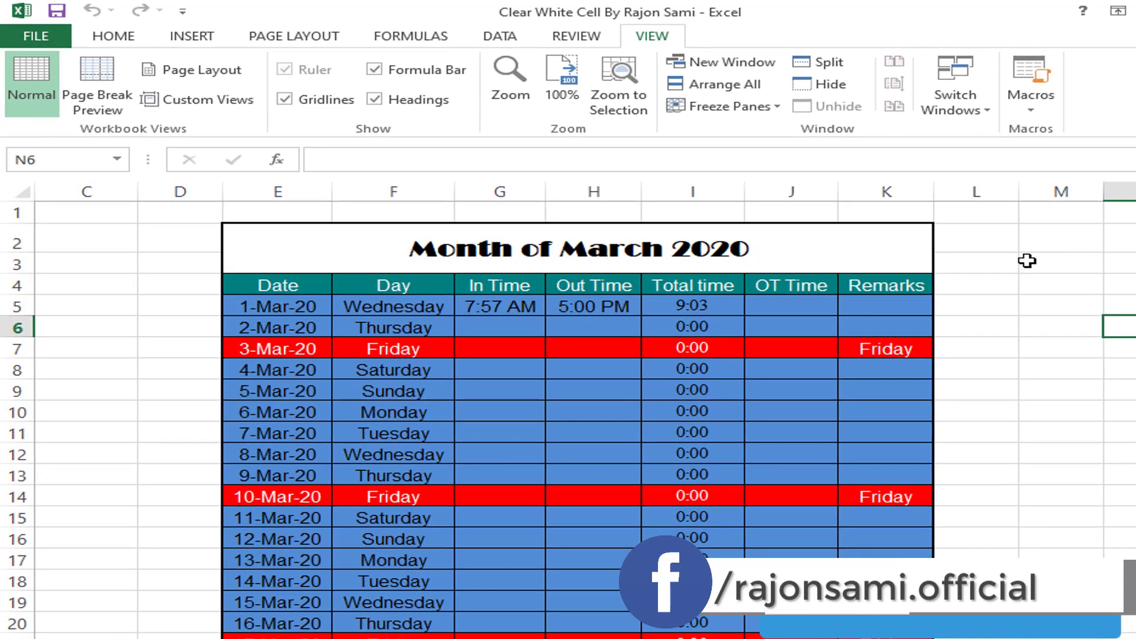
pyautogui.moveTo(988, 242); pyautogui.dragTo(1130, 453)
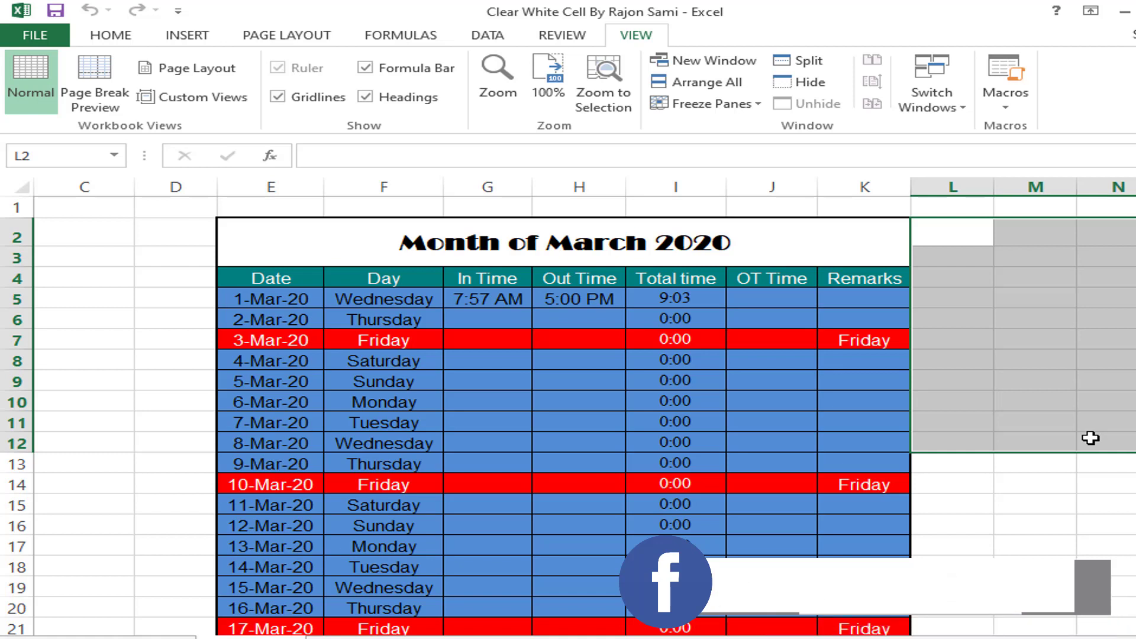
pyautogui.click(278, 98)
# Select blank cells C2:D8, then insert a new blank worksheet
pyautogui.click(129, 335)
pyautogui.moveTo(116, 236); pyautogui.dragTo(153, 353)
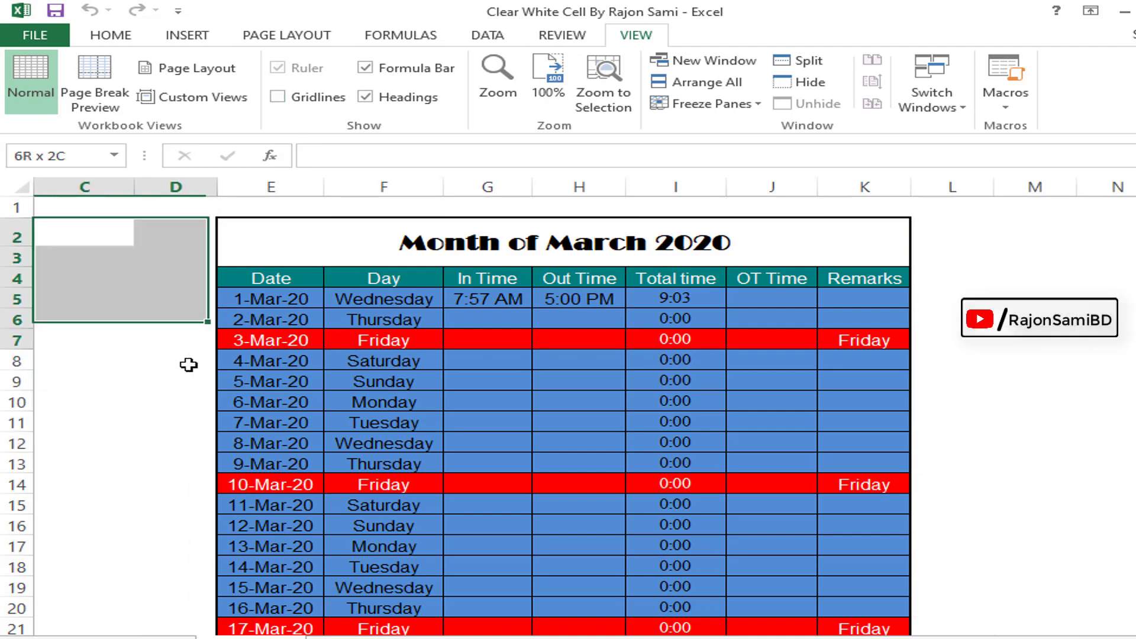
pyautogui.click(153, 352)
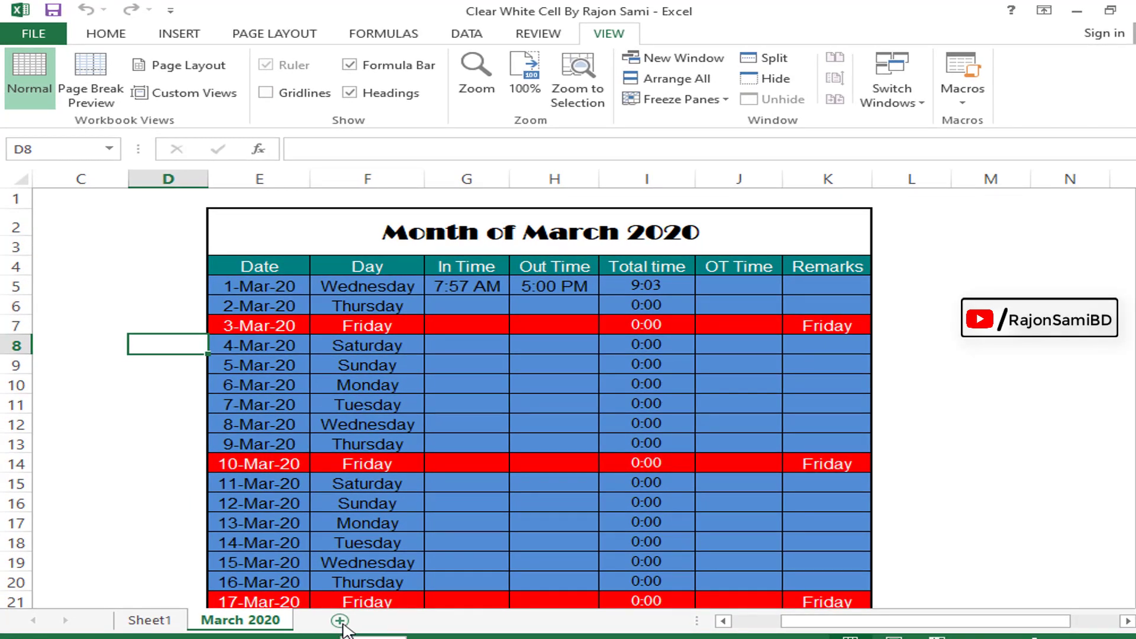
pyautogui.click(339, 620)
# Select a few cells on the new sheet and turn off its Gridlines
pyautogui.click(436, 373)
pyautogui.moveTo(284, 365); pyautogui.dragTo(414, 471)
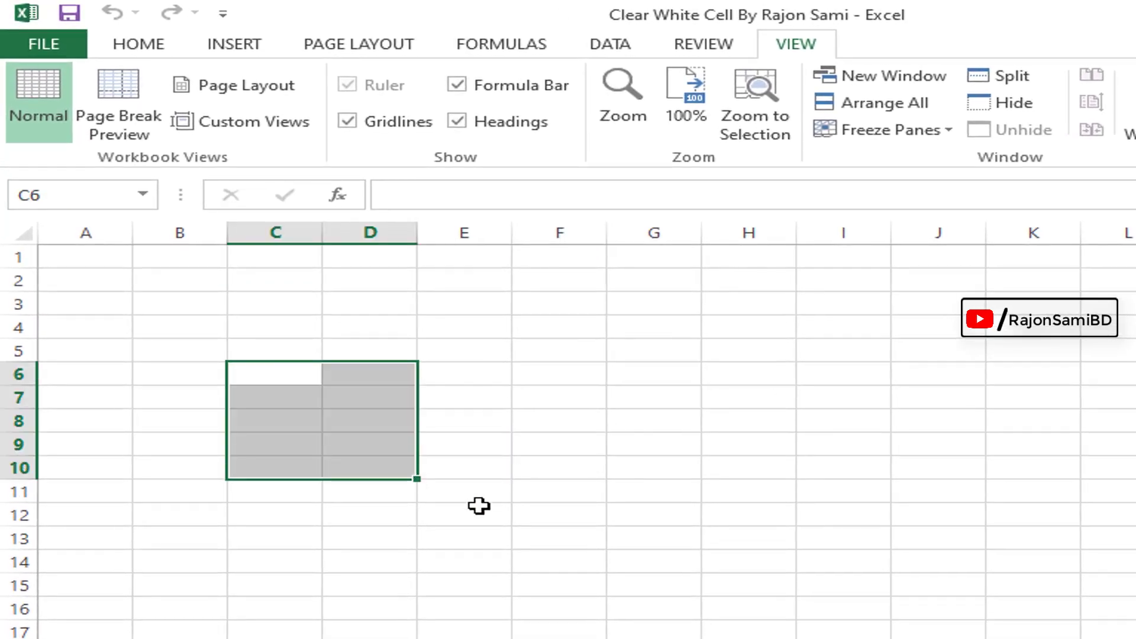
pyautogui.click(658, 522)
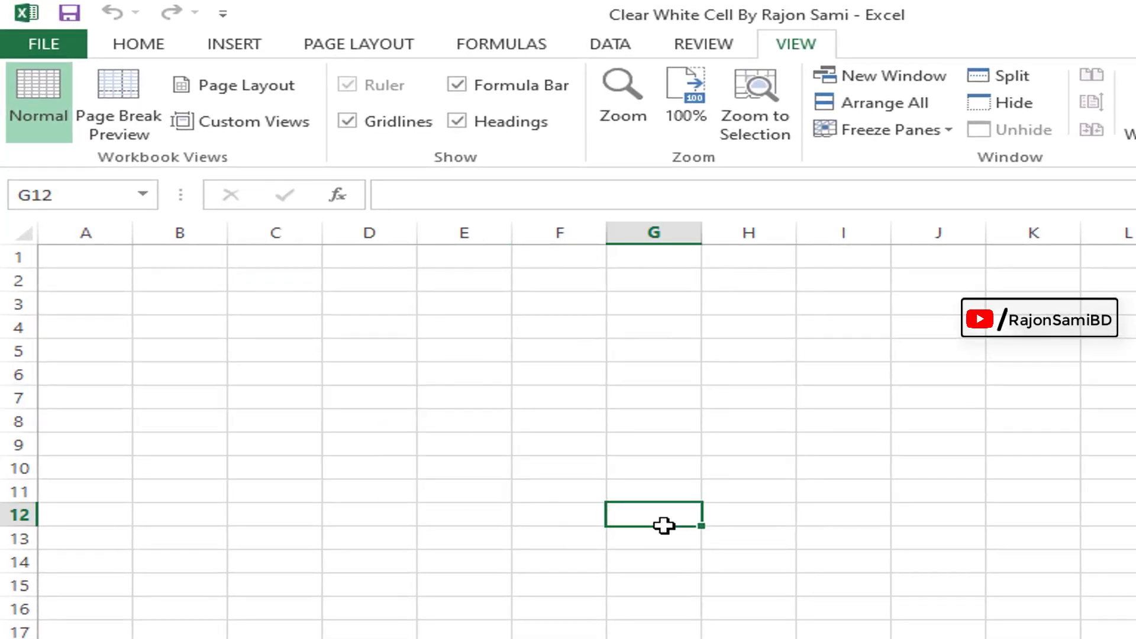
pyautogui.click(355, 125)
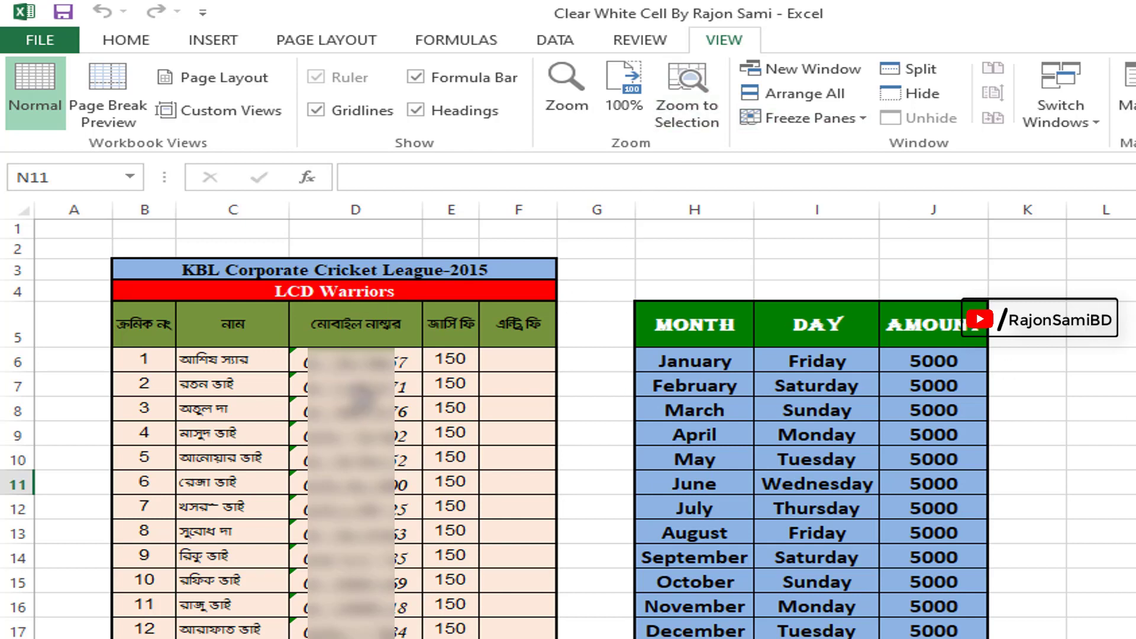
# Select the entire Sheet1 with Ctrl+A and switch to the Home ribbon's formatting commands
pyautogui.click(355, 408)
pyautogui.moveTo(742, 319); pyautogui.dragTo(934, 361)
pyautogui.click(913, 411)
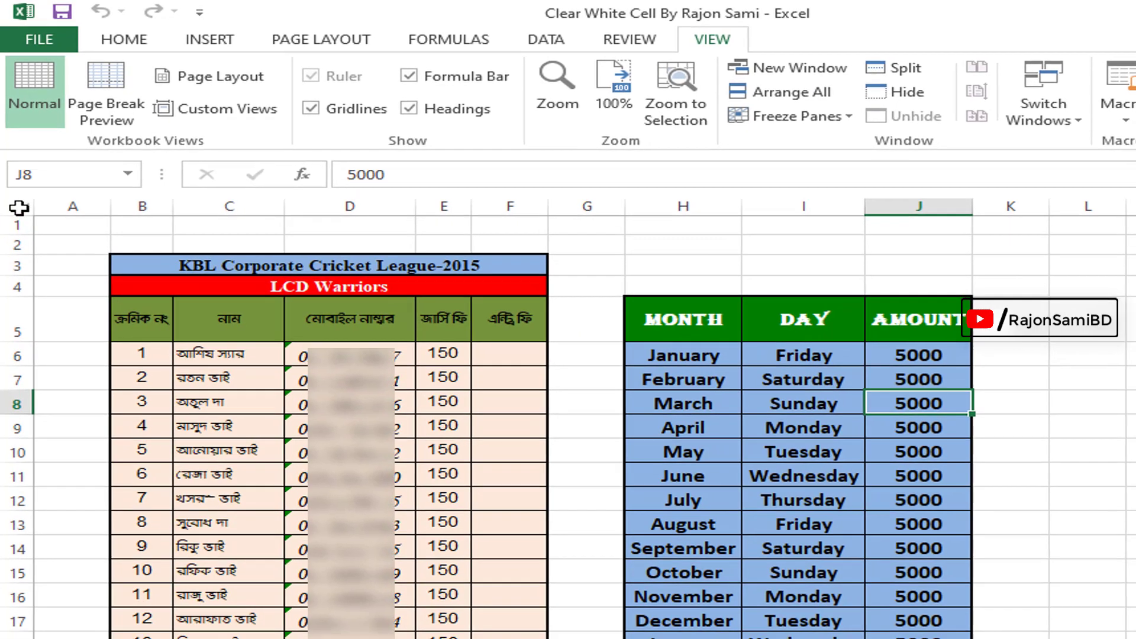
pyautogui.click(23, 210)
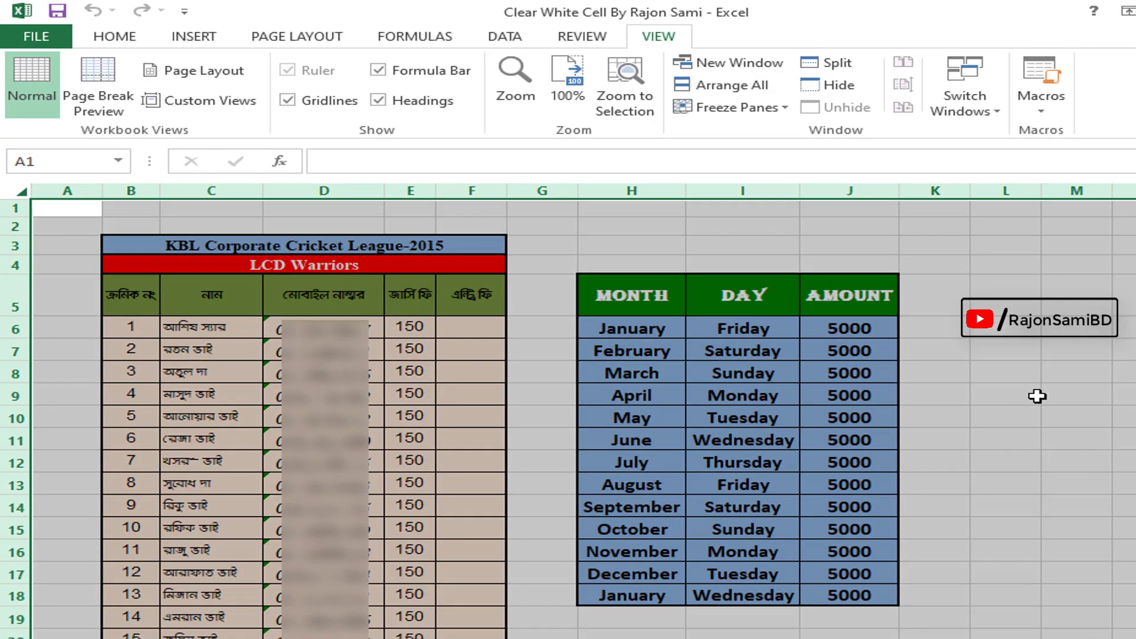
pyautogui.click(1038, 391)
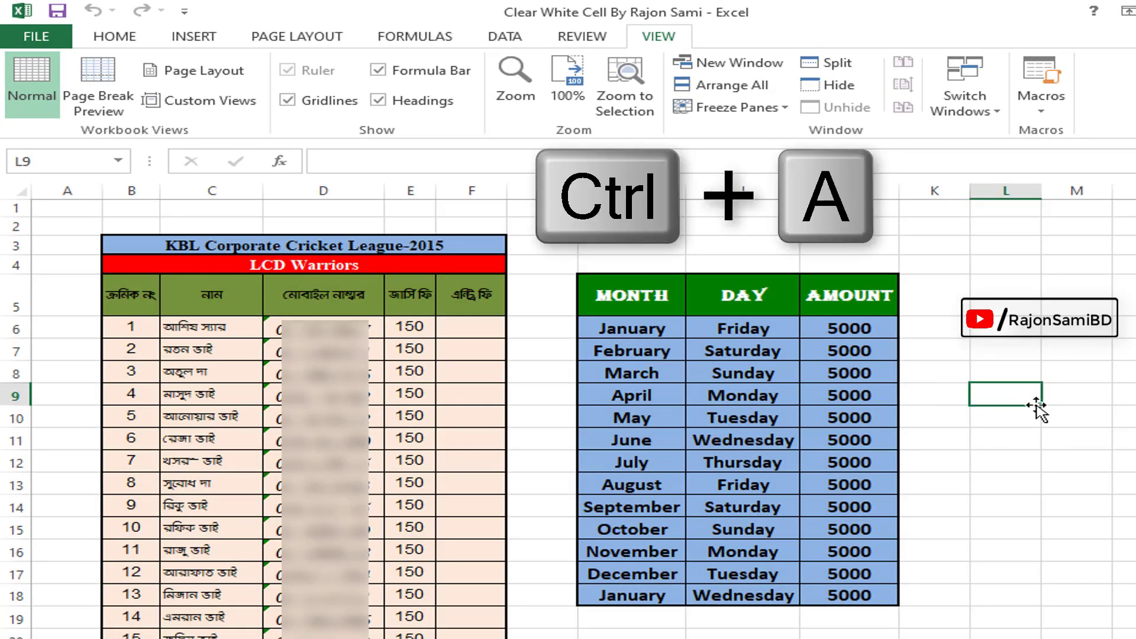
pyautogui.hotkey('ctrl', 'a')
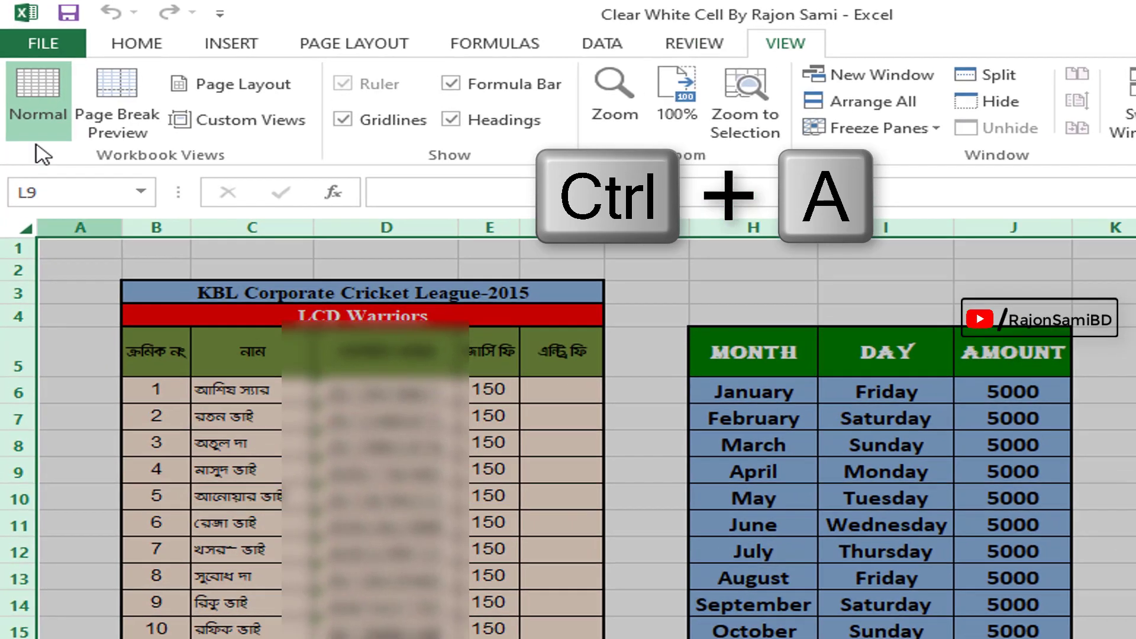
pyautogui.click(115, 38)
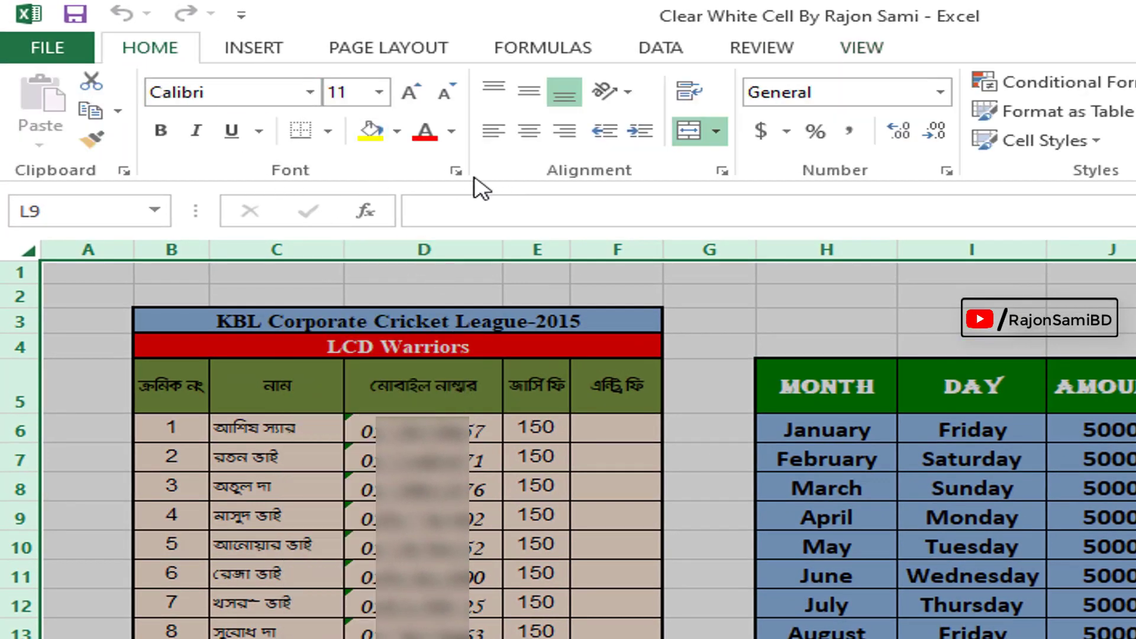
# Fill every cell of the sheet white to hide the gridlines
pyautogui.click(397, 131)
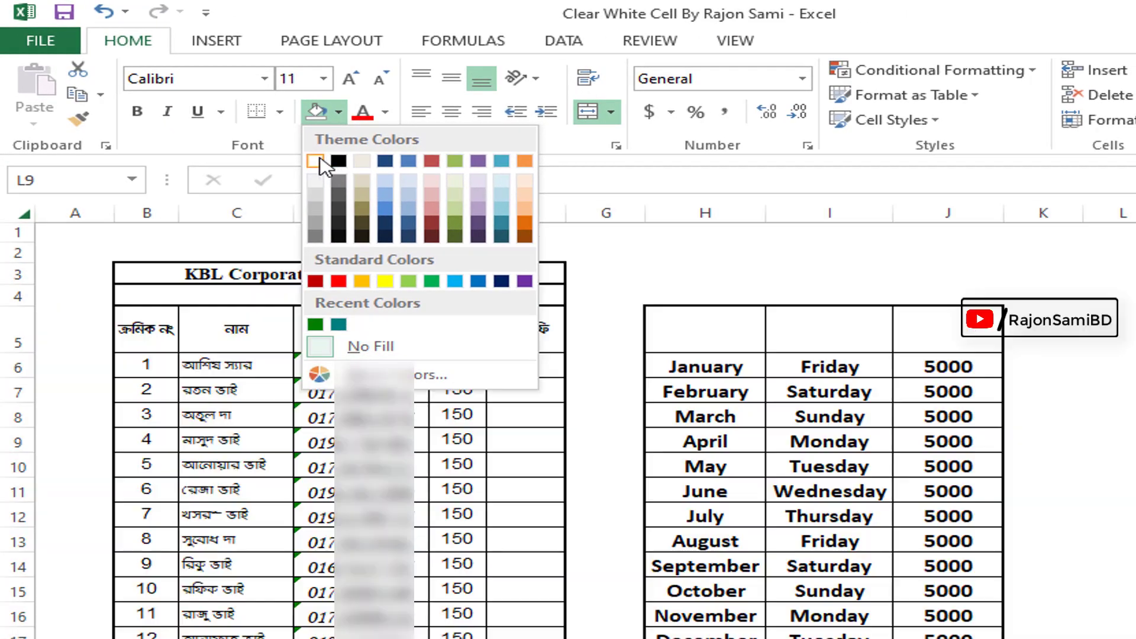
pyautogui.click(318, 160)
pyautogui.click(1112, 271)
# Fill the MONTH/DAY/AMOUNT header H5:J5 green and data rows H6:J18 light blue
pyautogui.moveTo(698, 325); pyautogui.dragTo(941, 325)
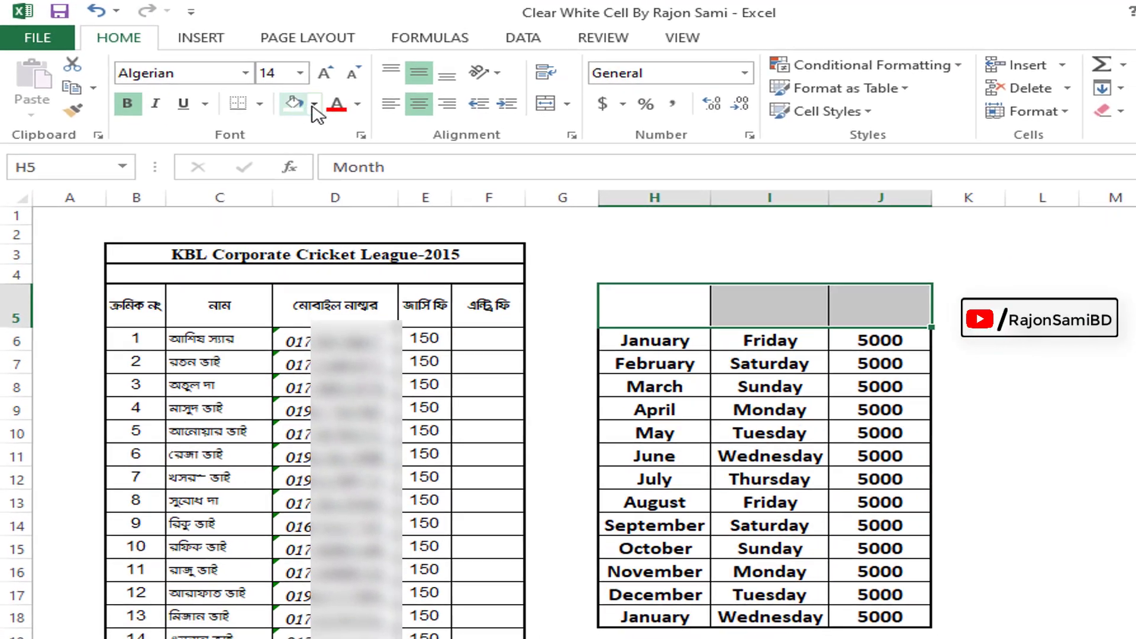
pyautogui.click(334, 110)
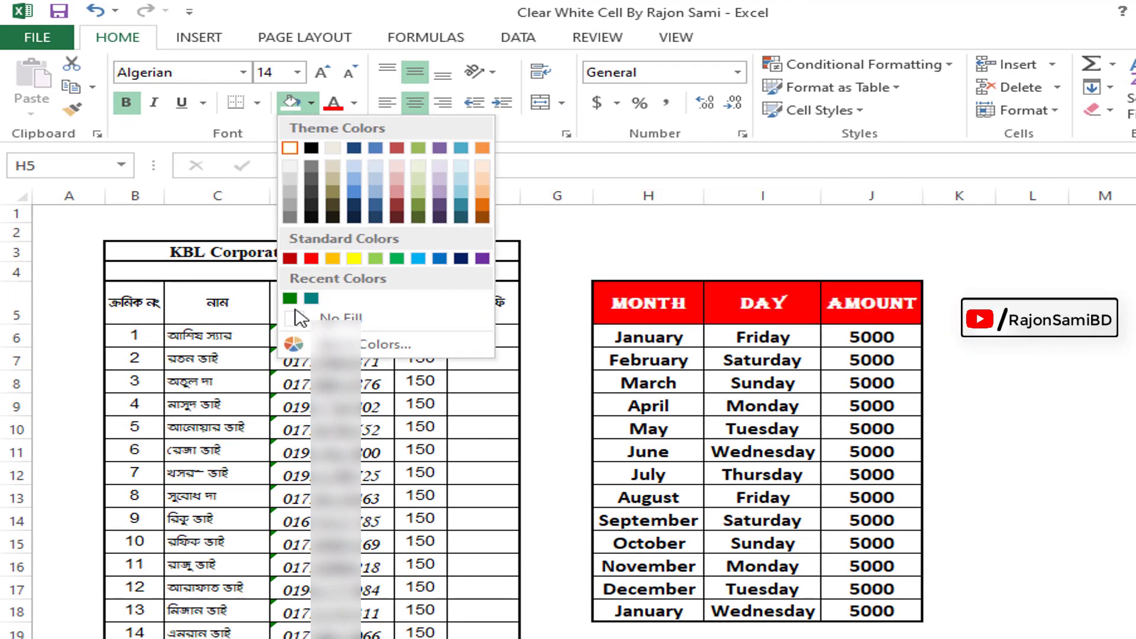
pyautogui.click(289, 301)
pyautogui.click(762, 429)
pyautogui.moveTo(648, 337)
pyautogui.mouseDown()
pyautogui.moveTo(883, 464)
pyautogui.moveTo(892, 614)
pyautogui.mouseUp()
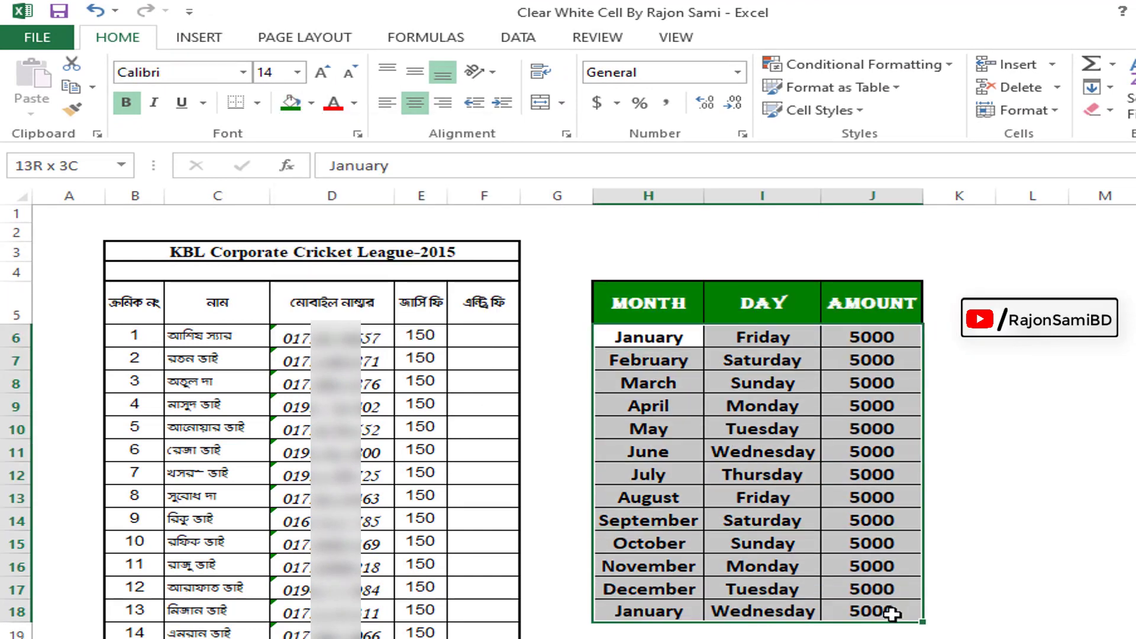
pyautogui.click(312, 106)
pyautogui.click(355, 183)
pyautogui.click(1033, 404)
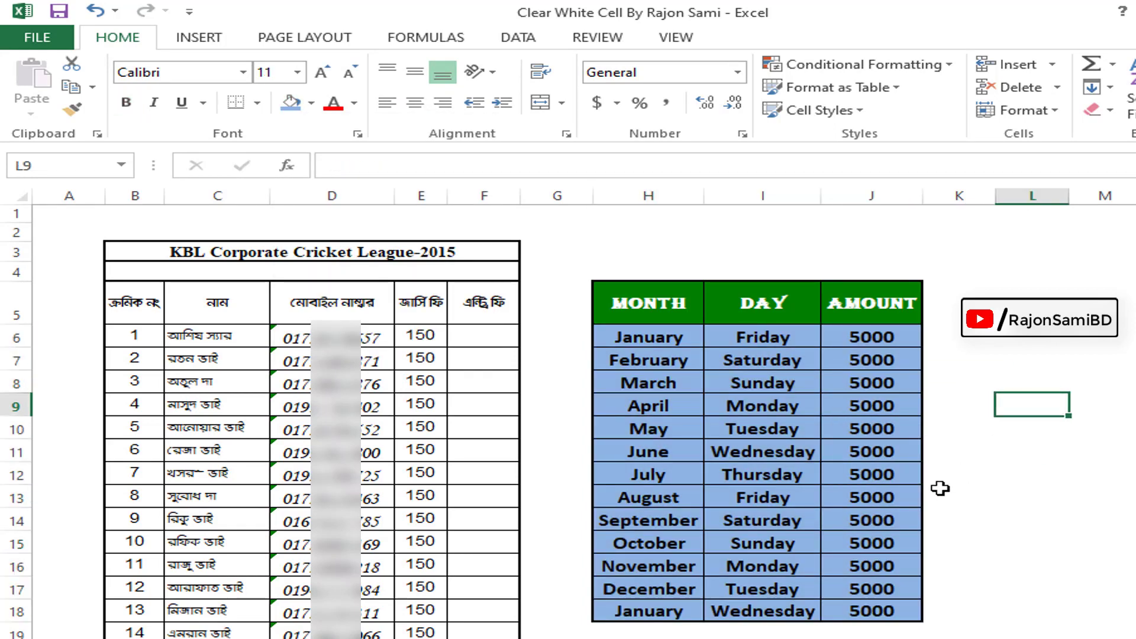
pyautogui.click(1100, 271)
pyautogui.click(684, 39)
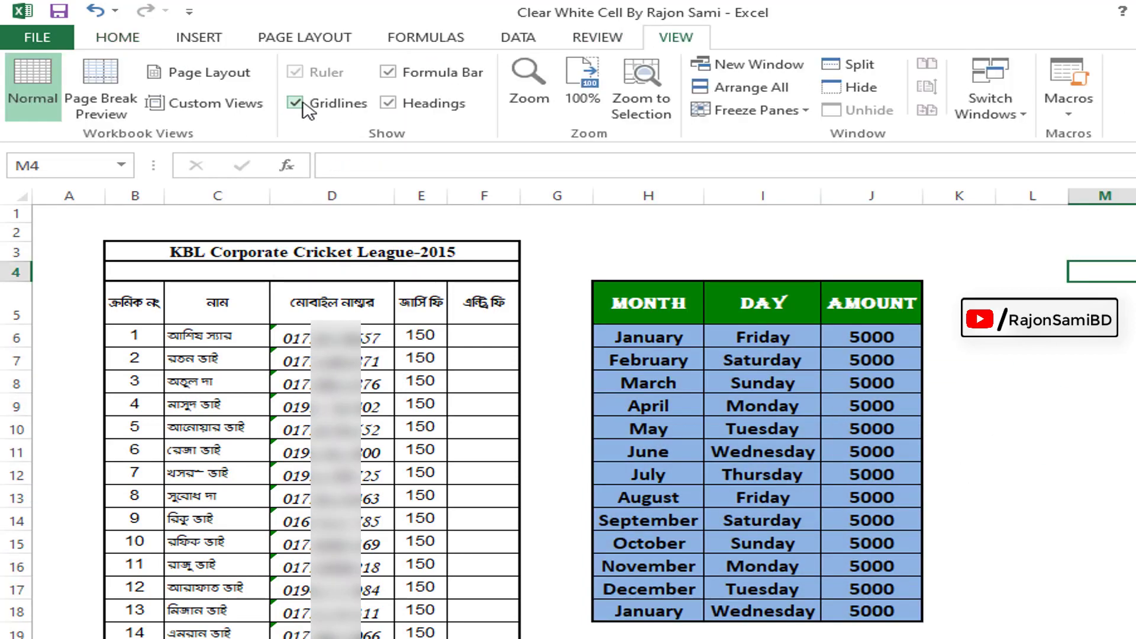
pyautogui.click(140, 39)
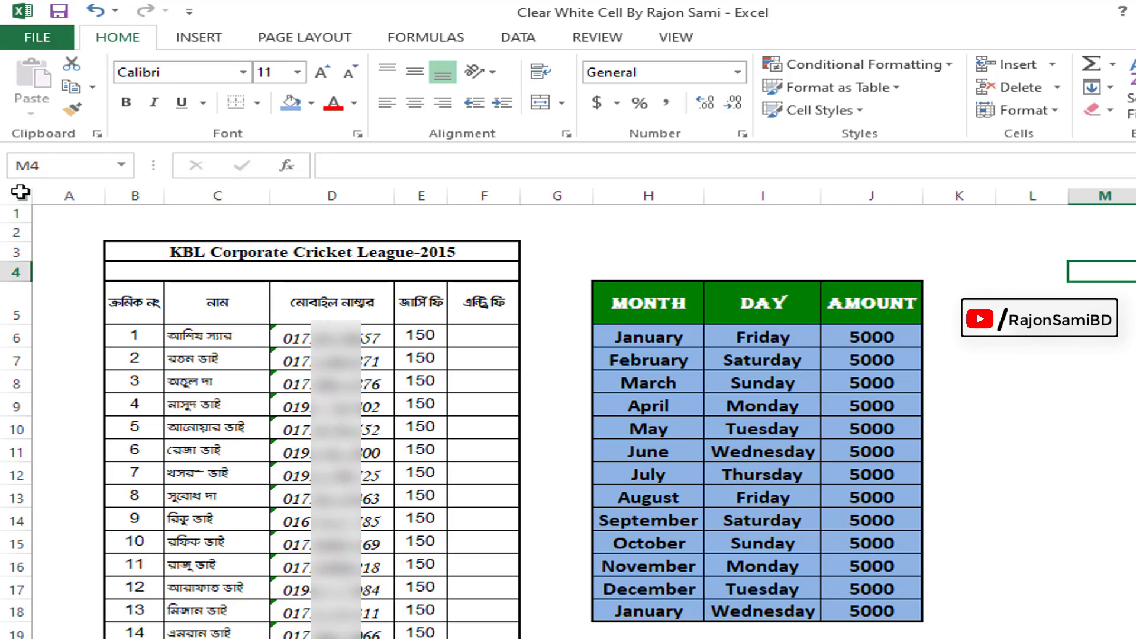
# Fill the whole worksheet light blue
pyautogui.click(21, 194)
pyautogui.click(311, 106)
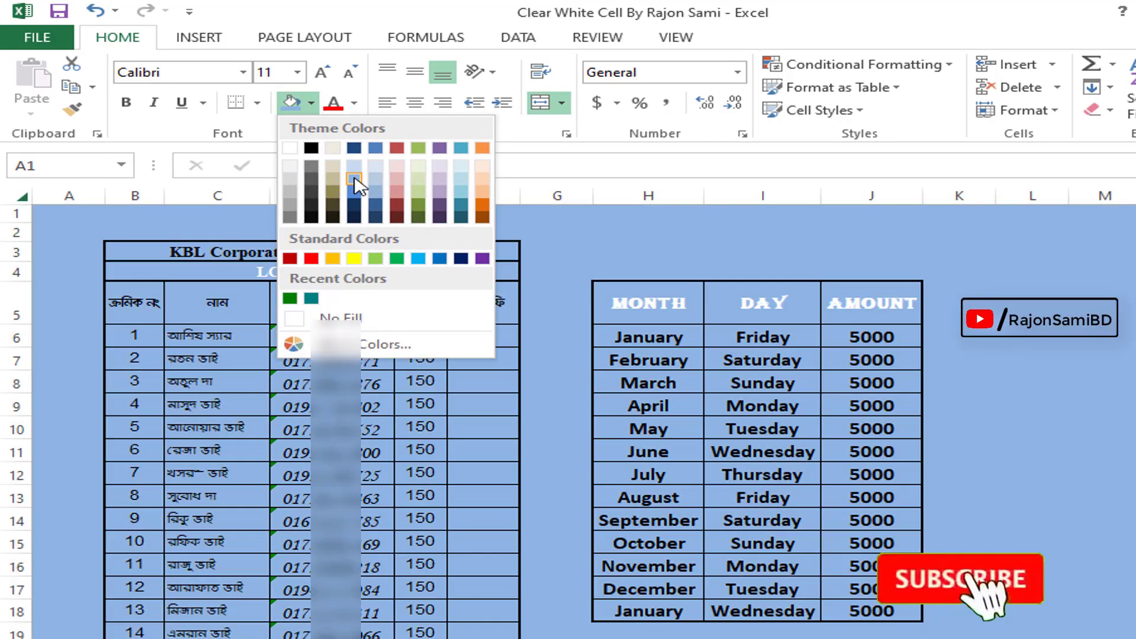
pyautogui.click(376, 167)
pyautogui.click(1097, 428)
# Reapply the green fill to the H5:J5 header row
pyautogui.moveTo(680, 308); pyautogui.dragTo(852, 301)
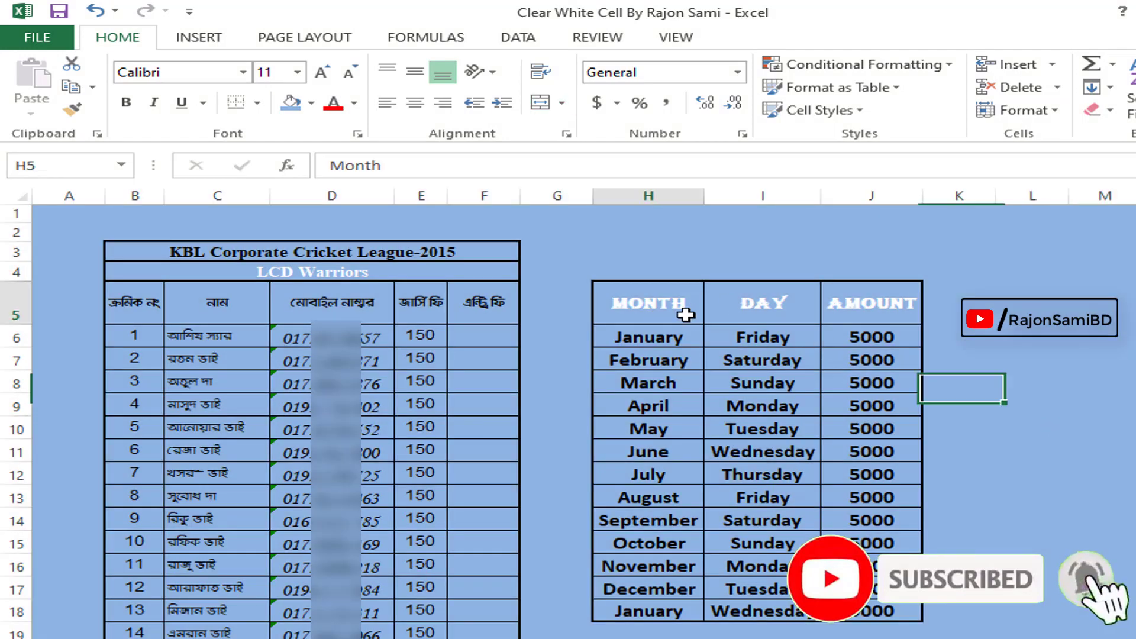
pyautogui.click(311, 104)
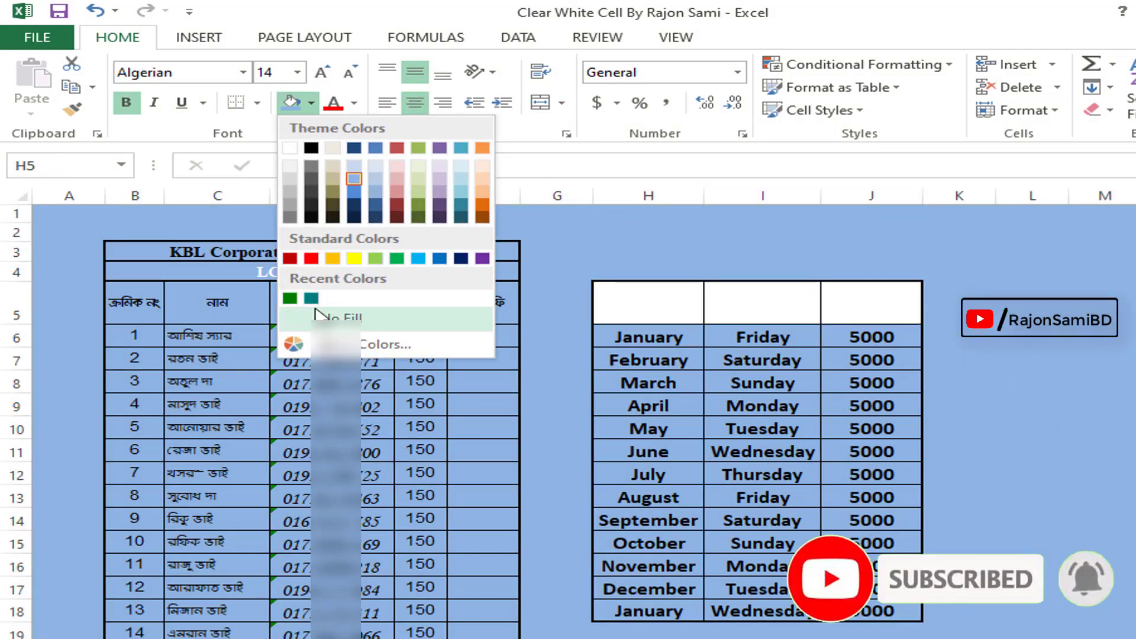
pyautogui.click(393, 347)
pyautogui.click(485, 358)
# Fill the cricket league title rows B3:F5 olive green and its data rows orange
pyautogui.click(201, 254)
pyautogui.moveTo(201, 255); pyautogui.dragTo(485, 305)
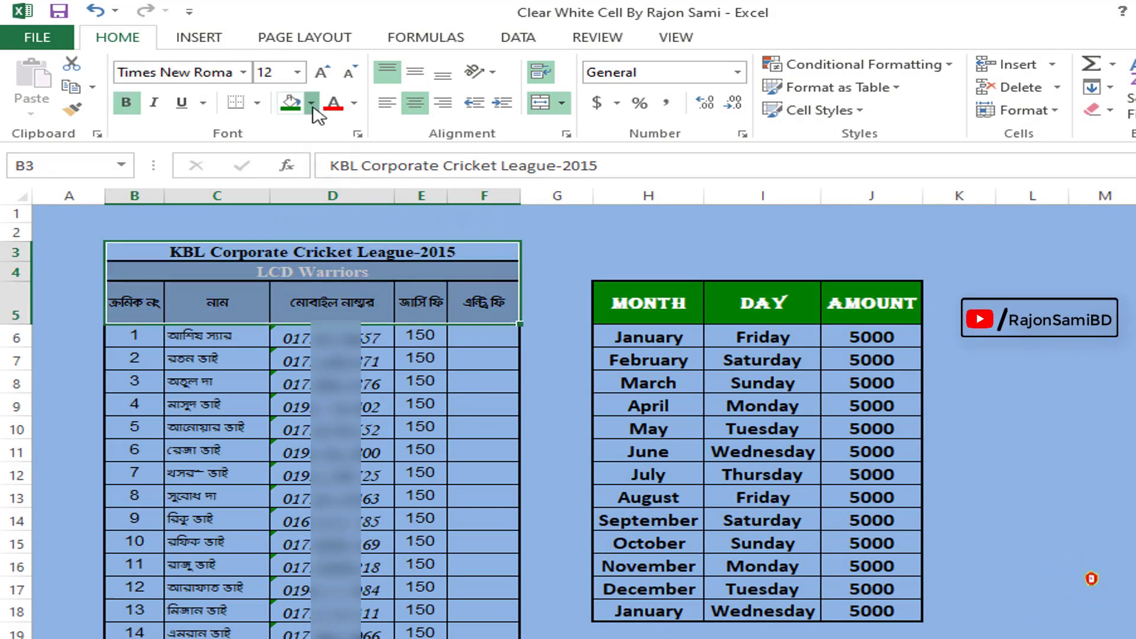
pyautogui.click(291, 102)
pyautogui.moveTo(134, 335); pyautogui.dragTo(497, 633)
pyautogui.click(311, 104)
pyautogui.click(482, 152)
pyautogui.click(575, 473)
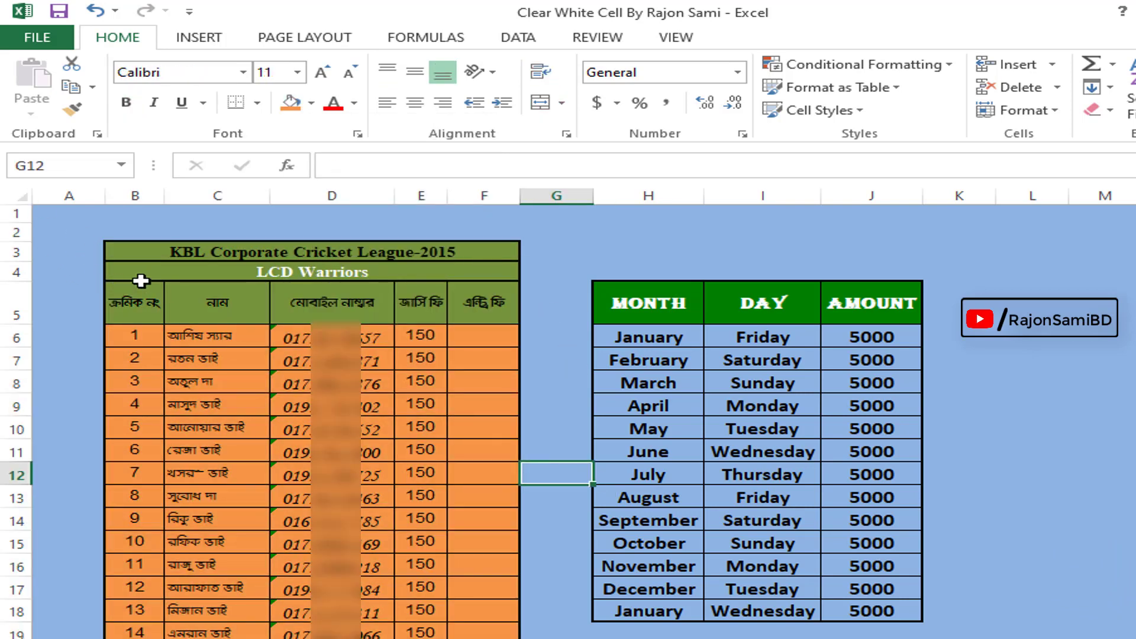
pyautogui.click(675, 39)
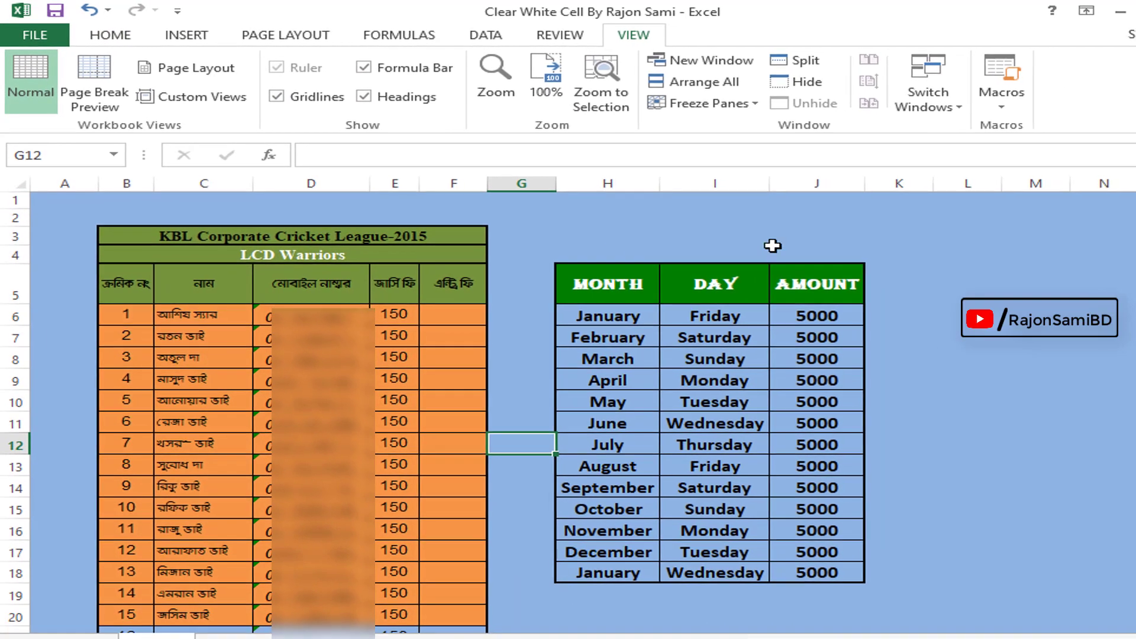
# Turn Gridlines back on for March 2020, then undo the fills on the cricket league sheet
pyautogui.click(787, 234)
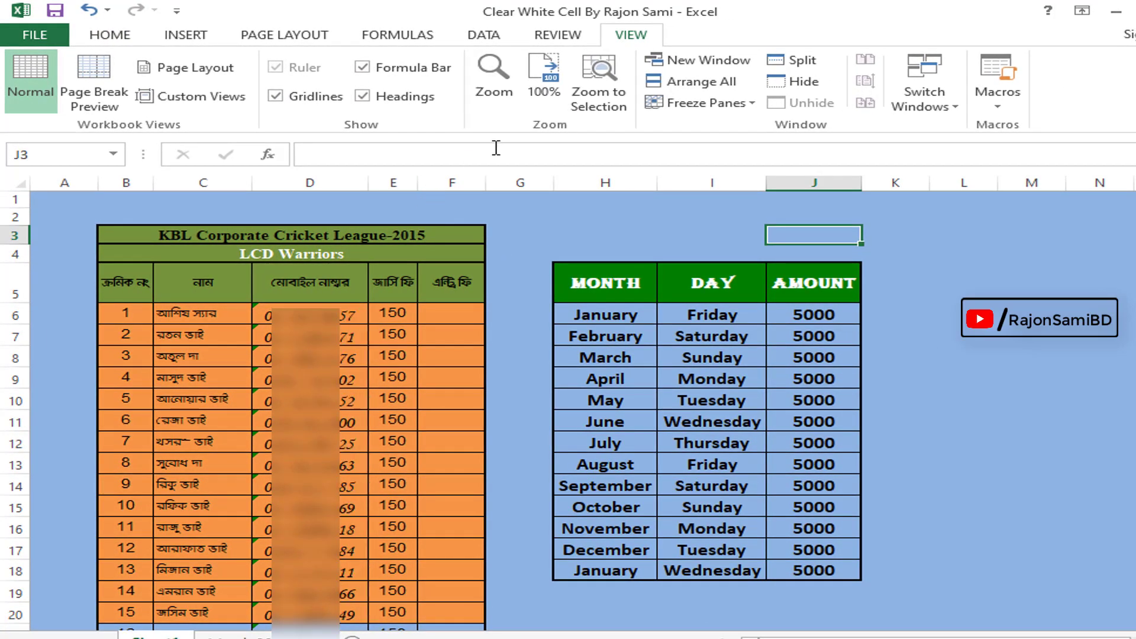
pyautogui.hotkey('ctrl', 'pagedown')
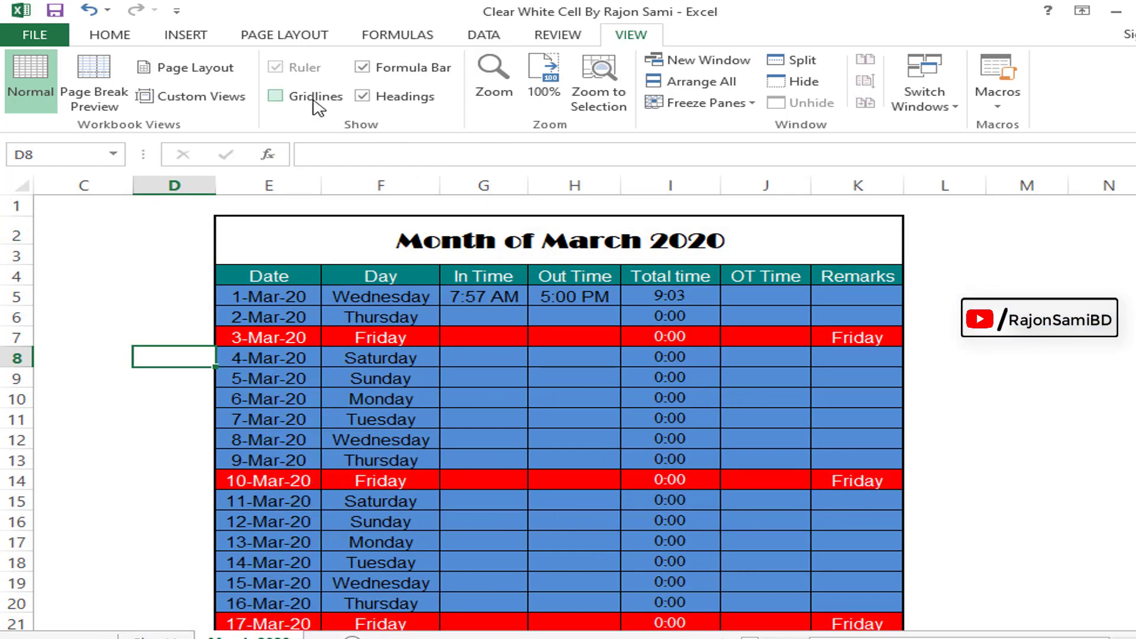
pyautogui.click(276, 96)
pyautogui.hotkey('ctrl', 'pageup')
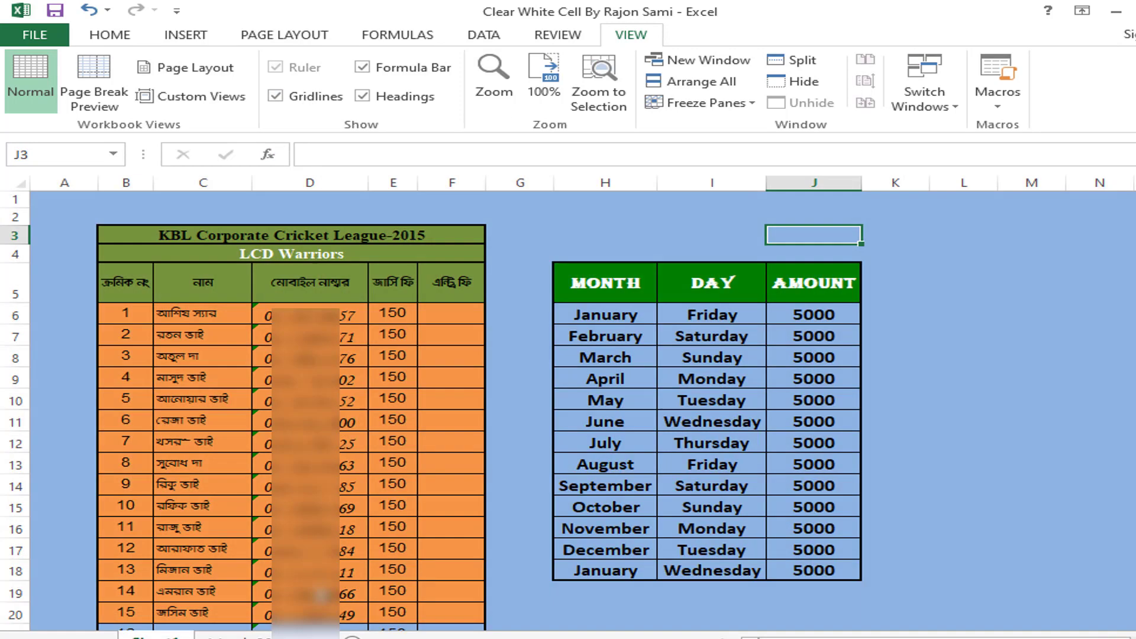
pyautogui.hotkey('ctrl', 'z')
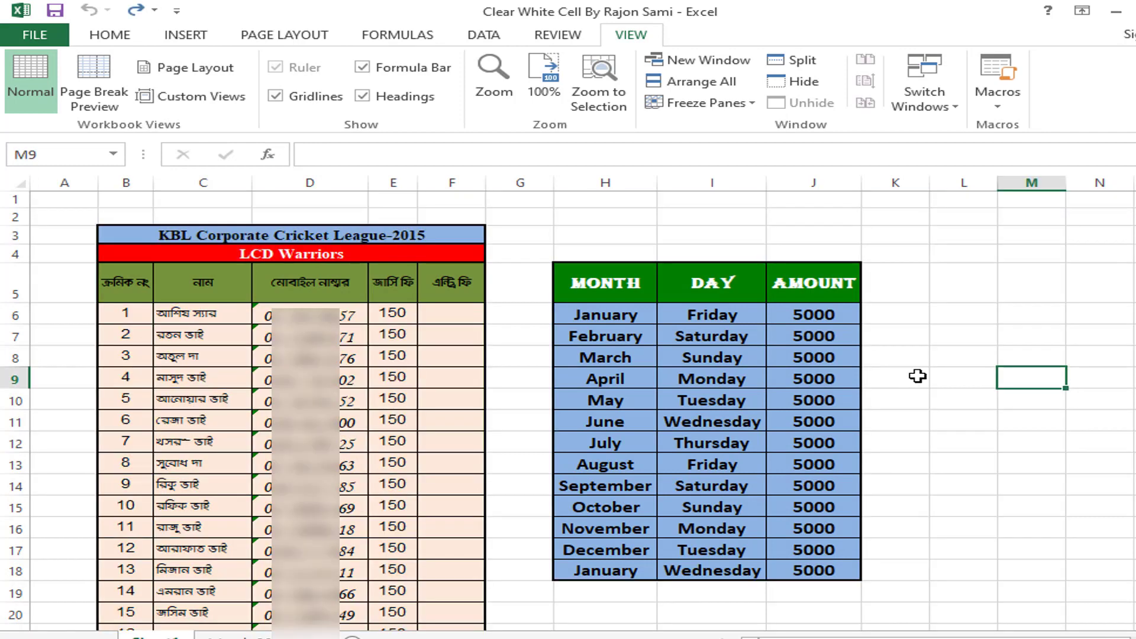